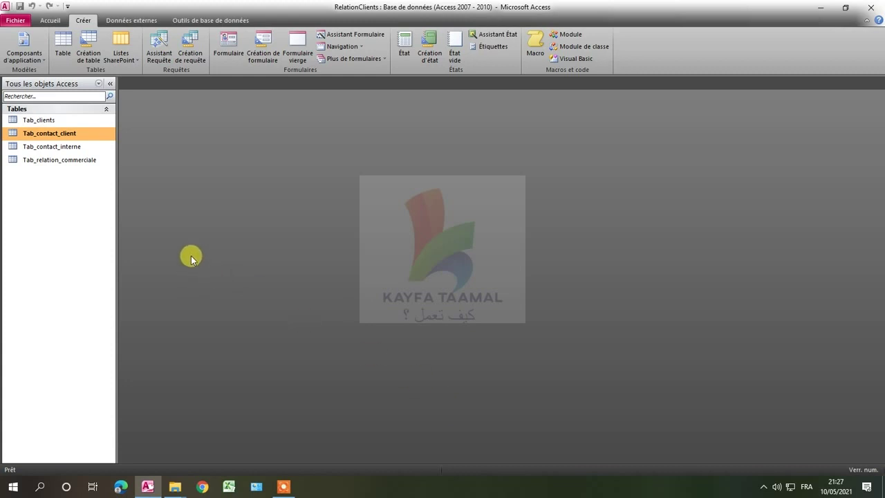
Open Tab_clients in Mode création from its shortcut menu in the navigation pane.
click(70, 120)
right_click(69, 121)
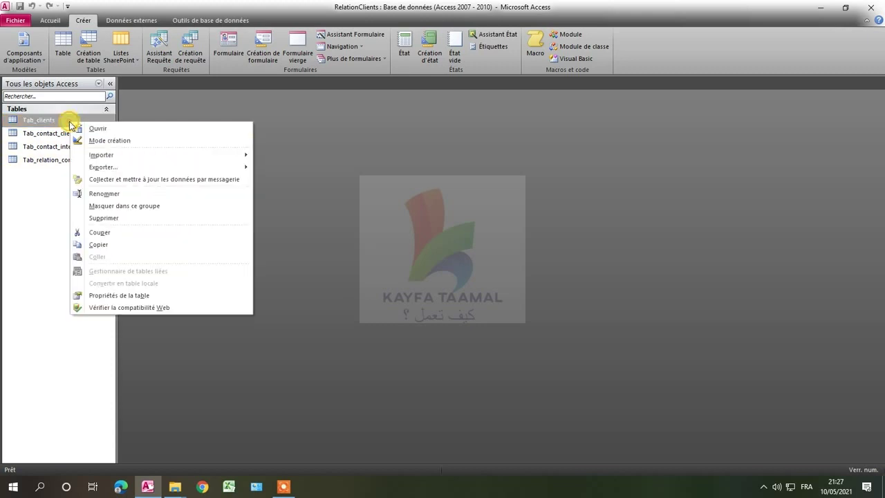
click(96, 141)
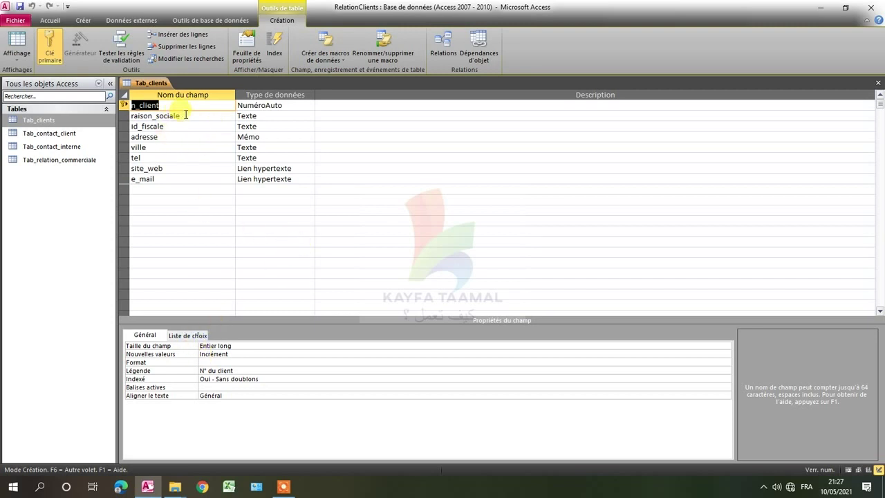
Set the raison_sociale field's Null interdit property to Oui and save the table.
click(190, 115)
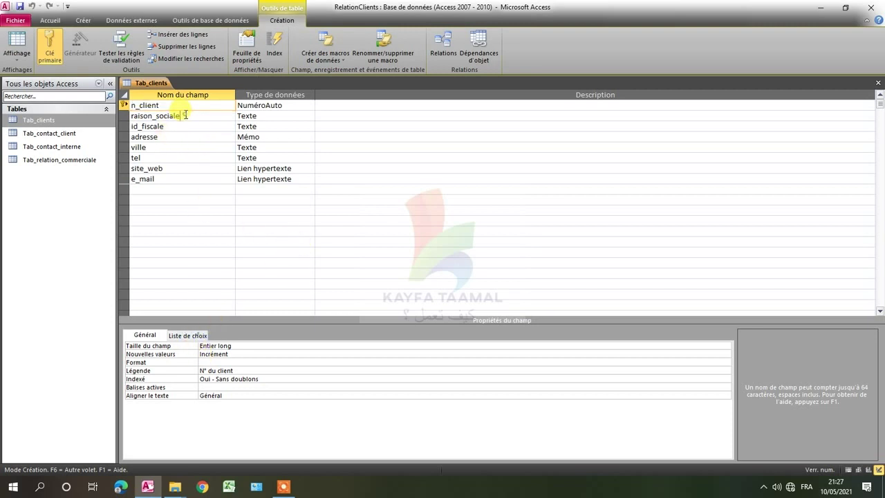
click(259, 116)
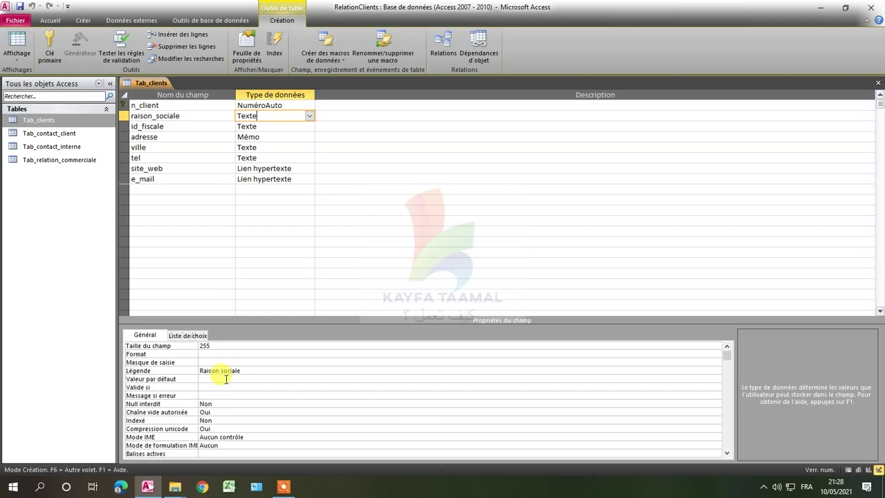
scroll(226, 379, down, 1)
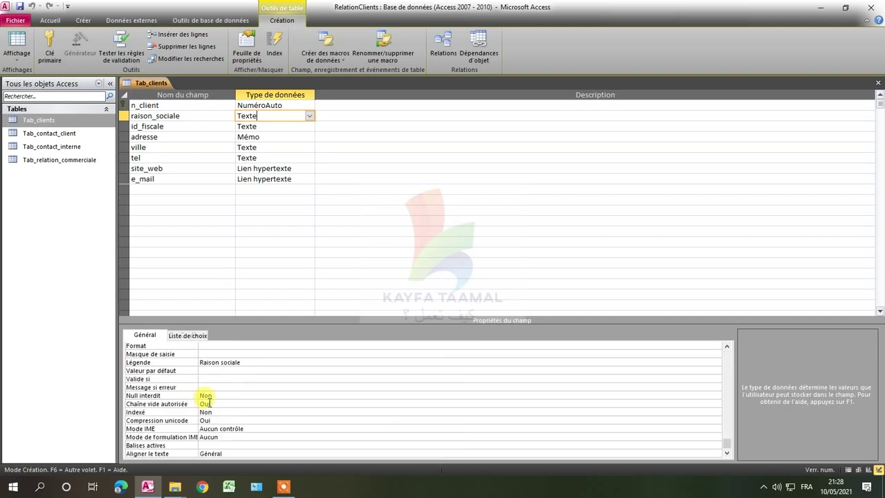
click(151, 396)
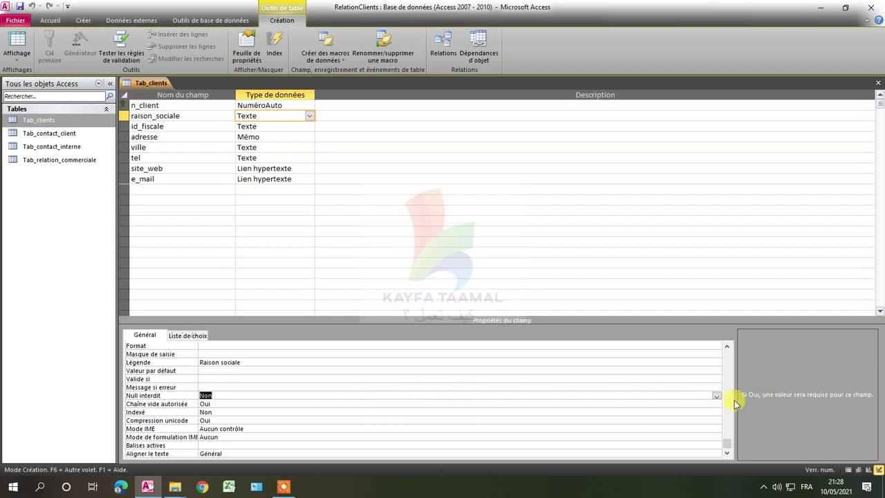
click(717, 395)
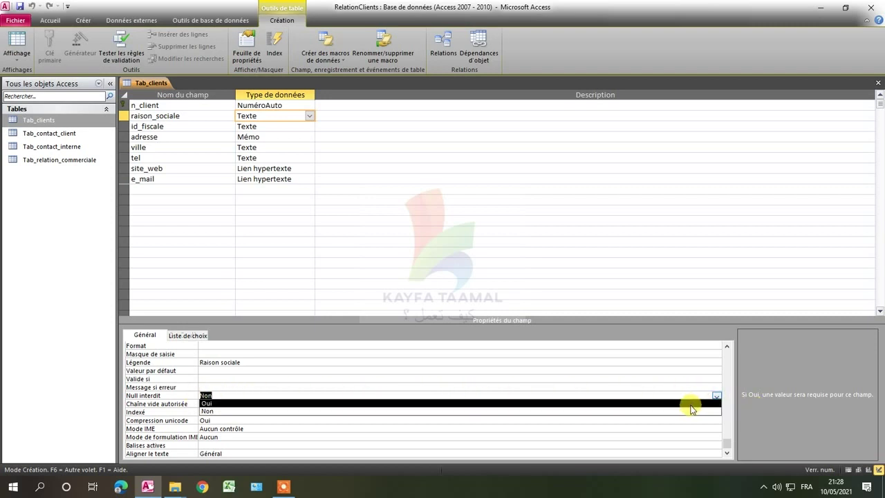
click(689, 405)
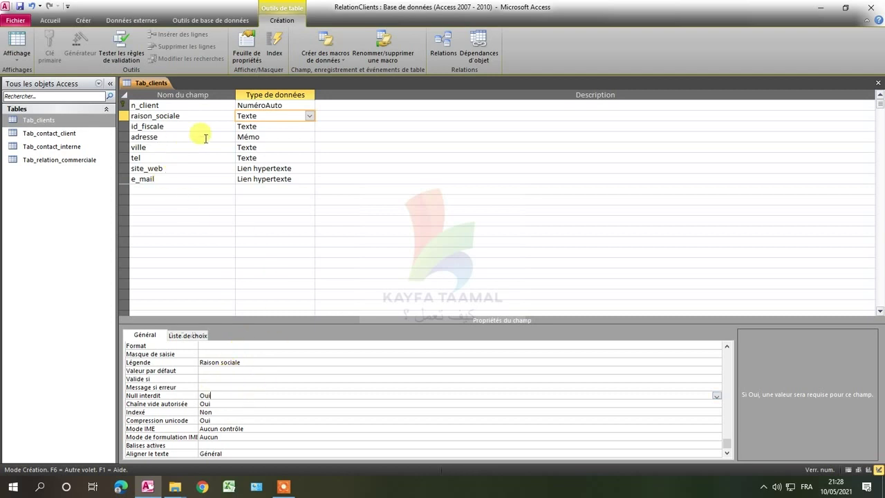
click(19, 6)
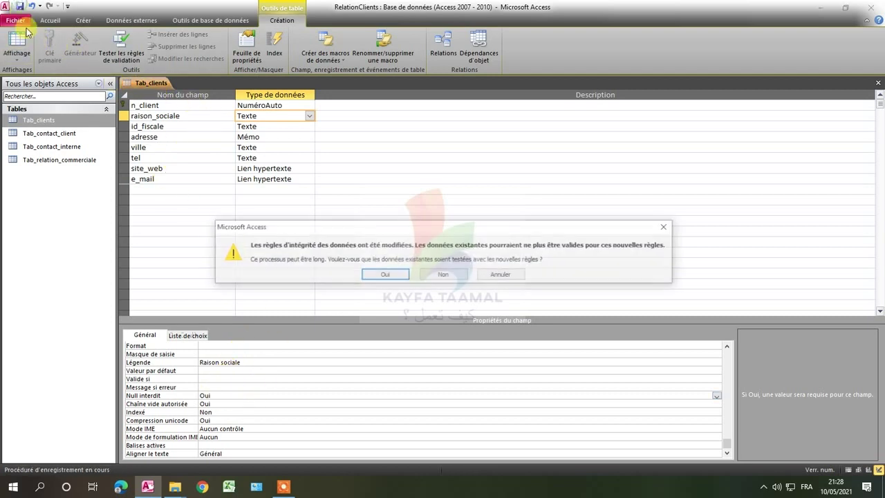
Accept testing existing data, switch to Datasheet view, and delete client 2's Raison sociale.
click(391, 279)
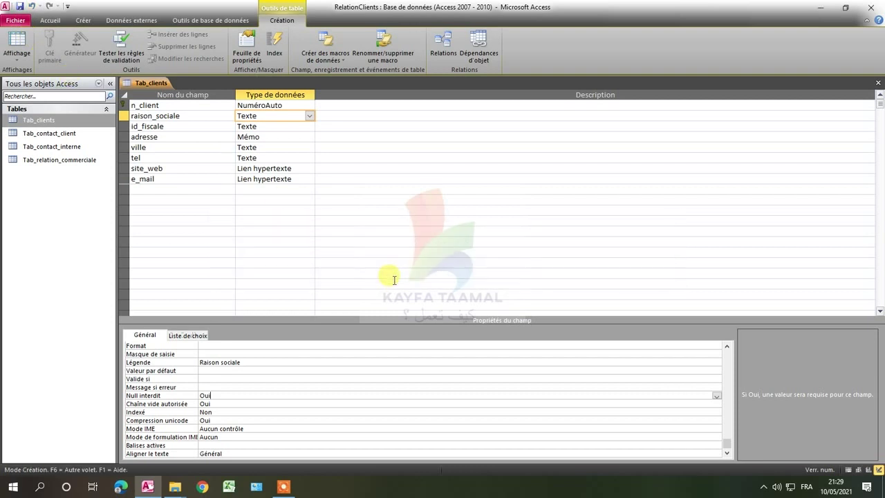
click(30, 47)
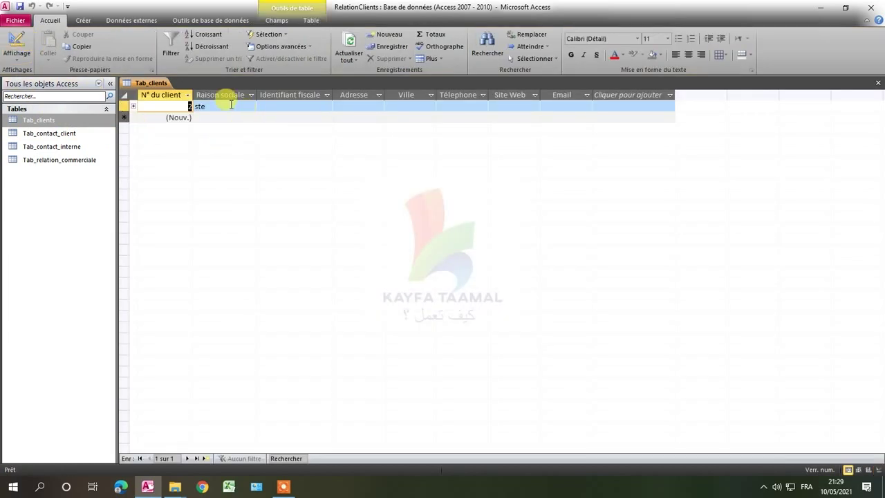
key(Tab)
key(Delete)
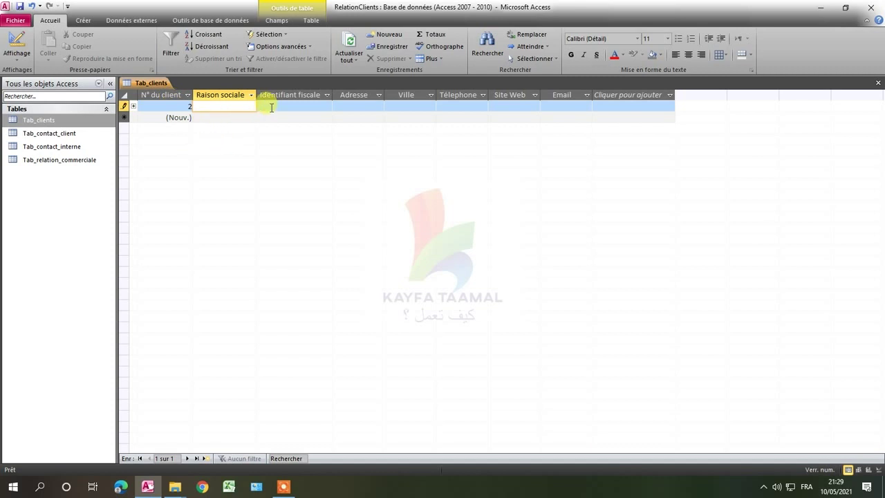
Check the emptied Raison sociale cells of client 2 and the new record.
click(271, 107)
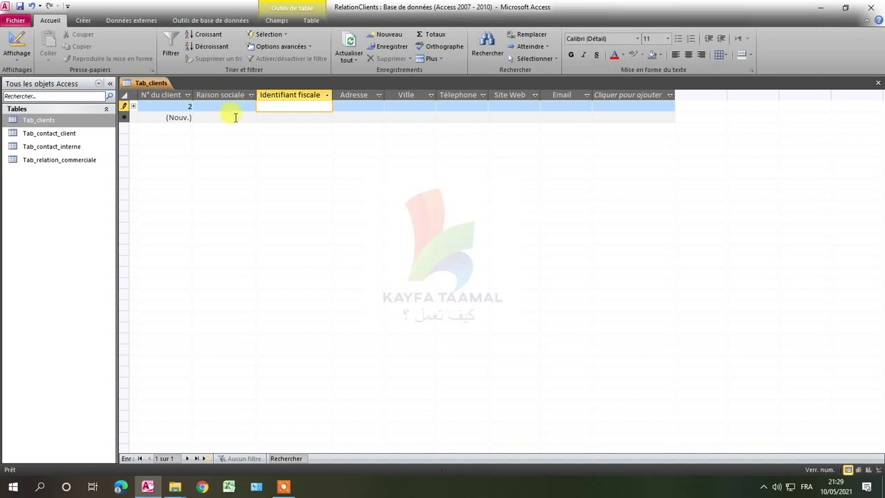
click(236, 118)
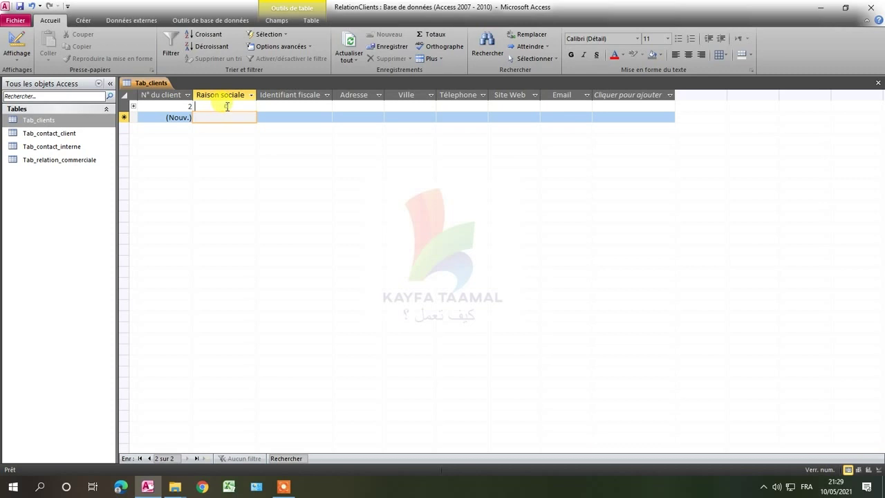
click(226, 107)
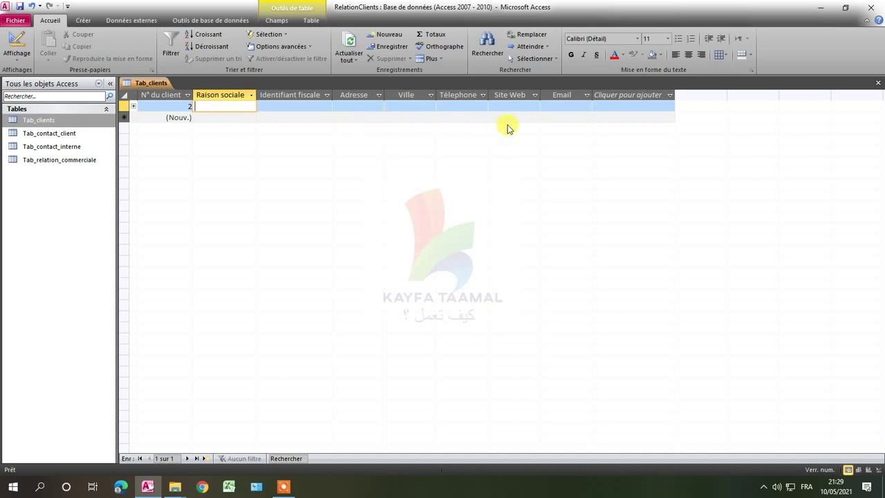
right_click(50, 118)
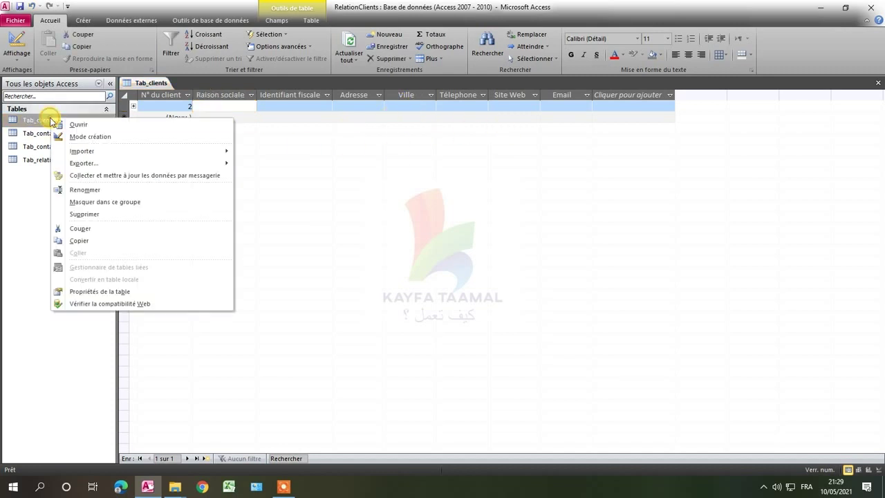
Confirm raison_sociale still has Null interdit = Oui, save, and return to Datasheet view.
click(82, 137)
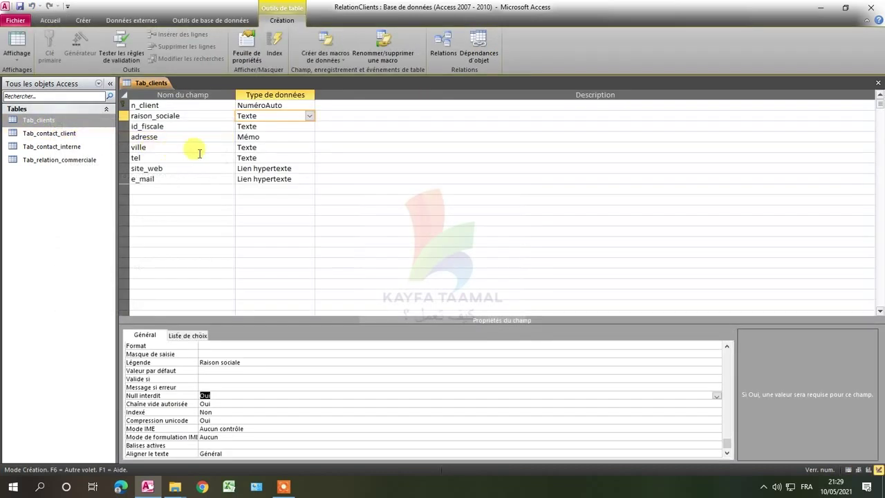
click(179, 116)
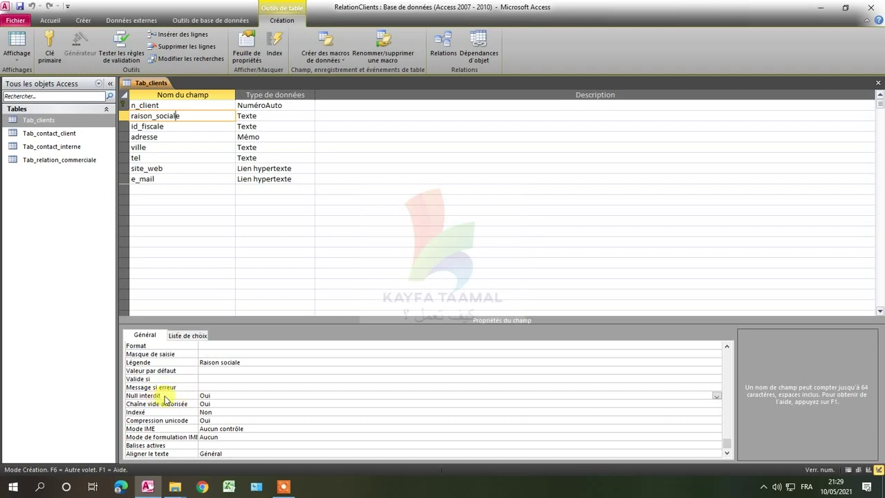
click(207, 396)
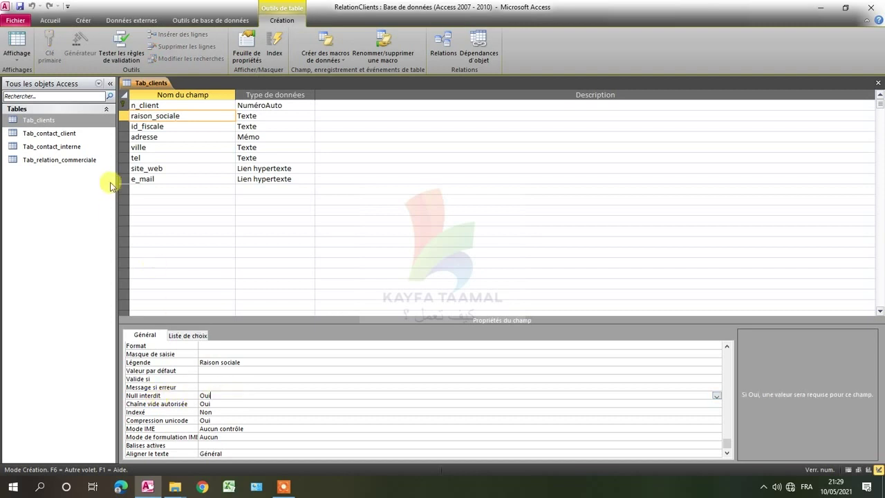
click(23, 9)
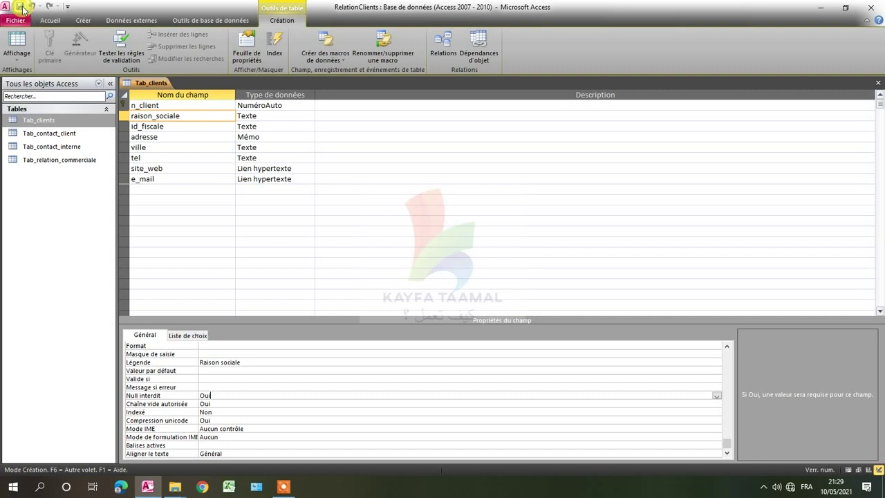
click(18, 43)
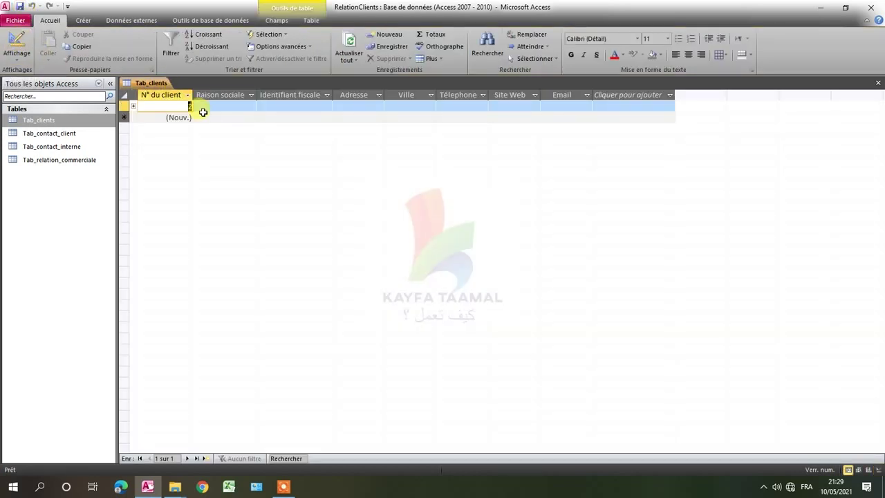
Start client record 3 and dismiss the required-value warnings about its empty Raison sociale.
click(211, 106)
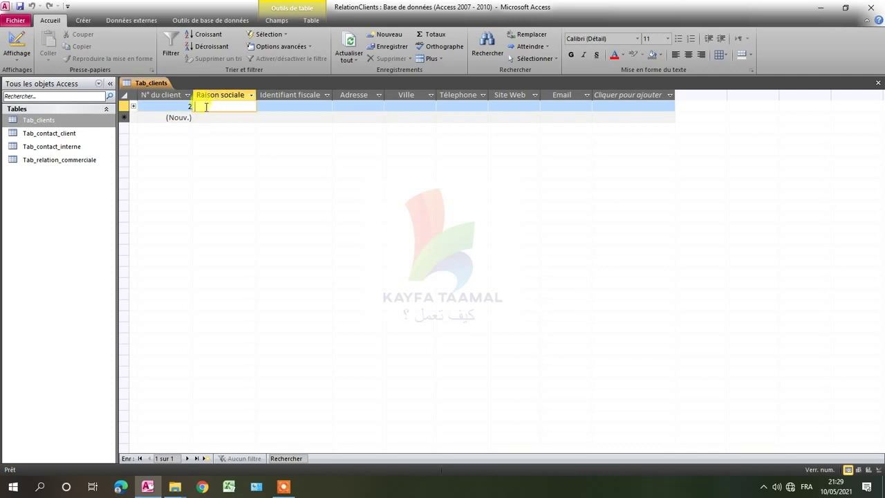
click(206, 117)
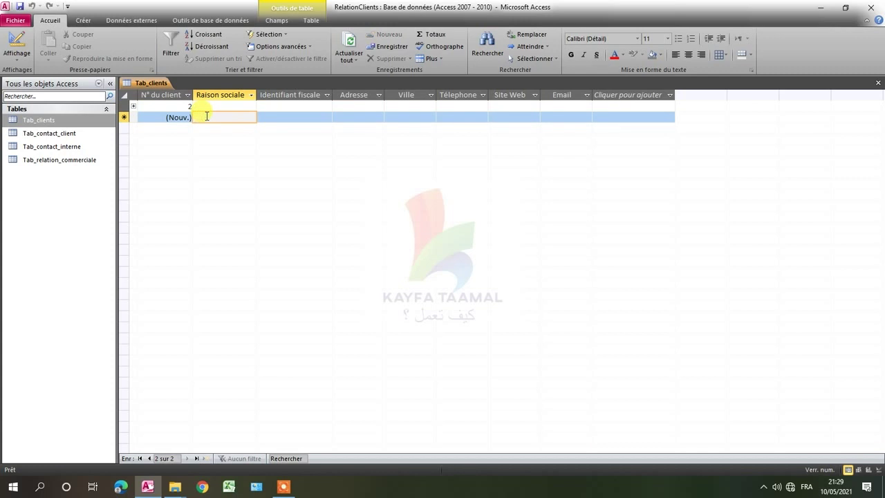
text(k)
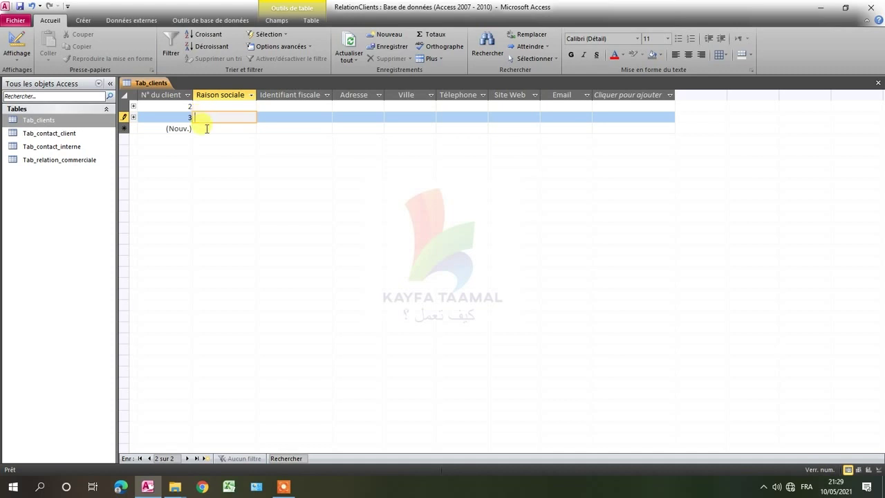
click(204, 130)
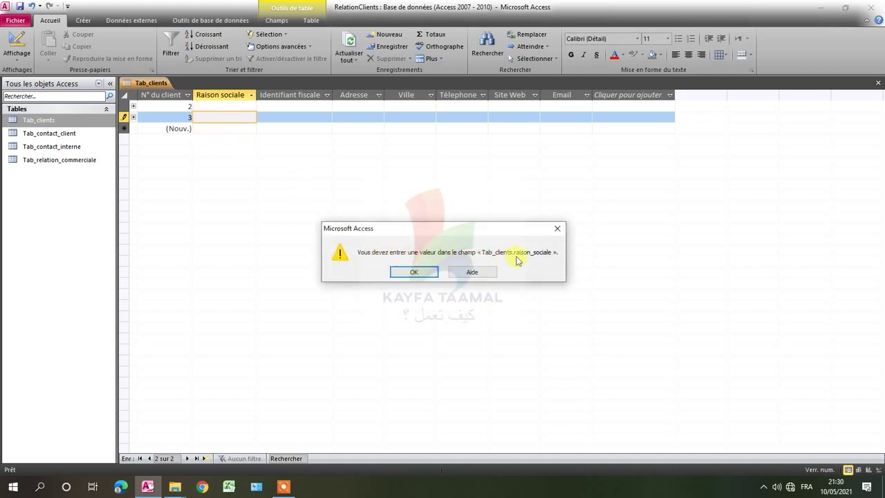
click(415, 273)
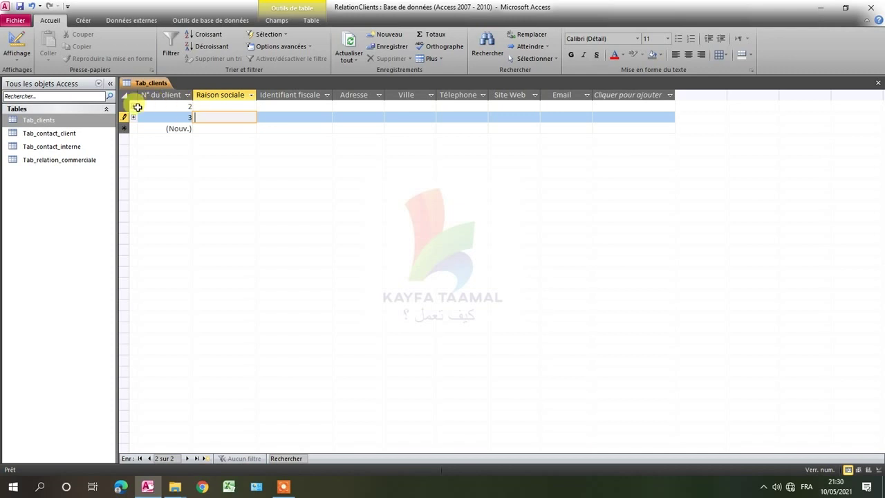
click(230, 105)
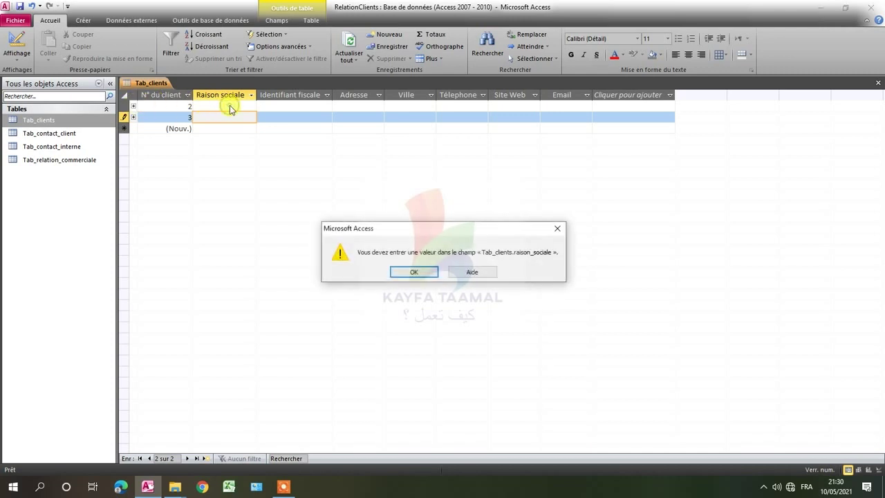
click(414, 272)
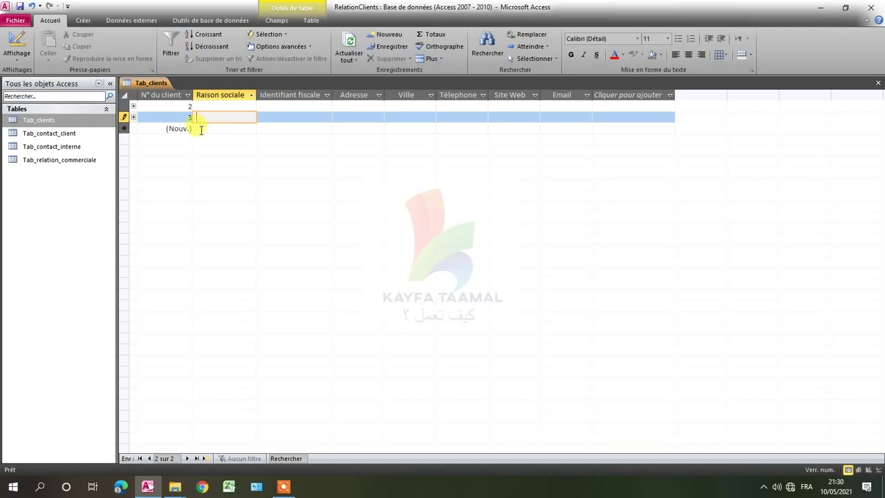
Check the Raison sociale cells of records 2 and 3, both left empty.
click(201, 130)
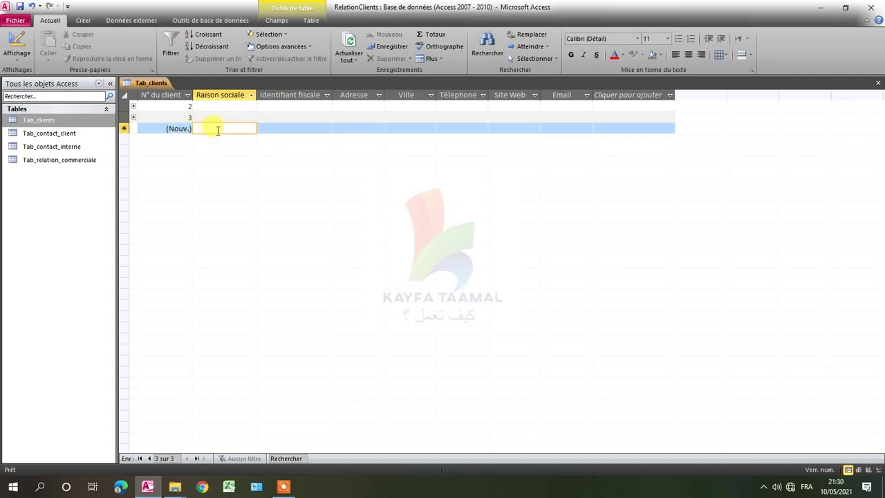
click(205, 116)
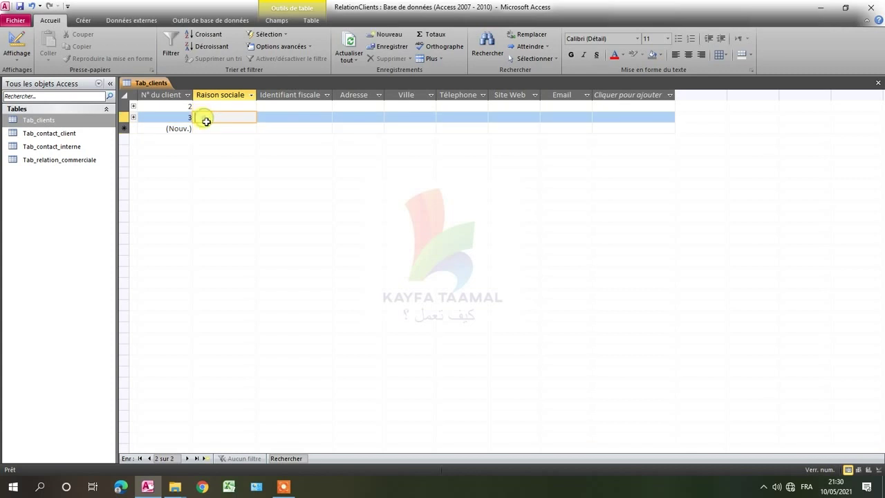
click(205, 128)
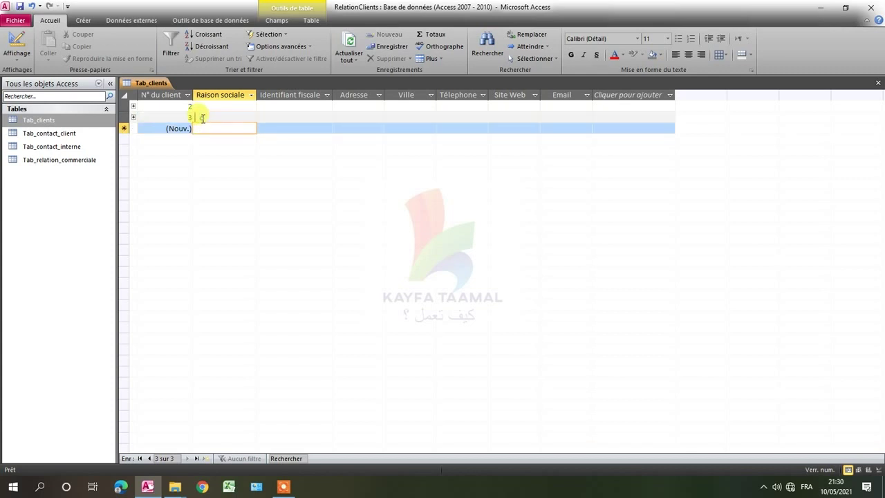
click(201, 116)
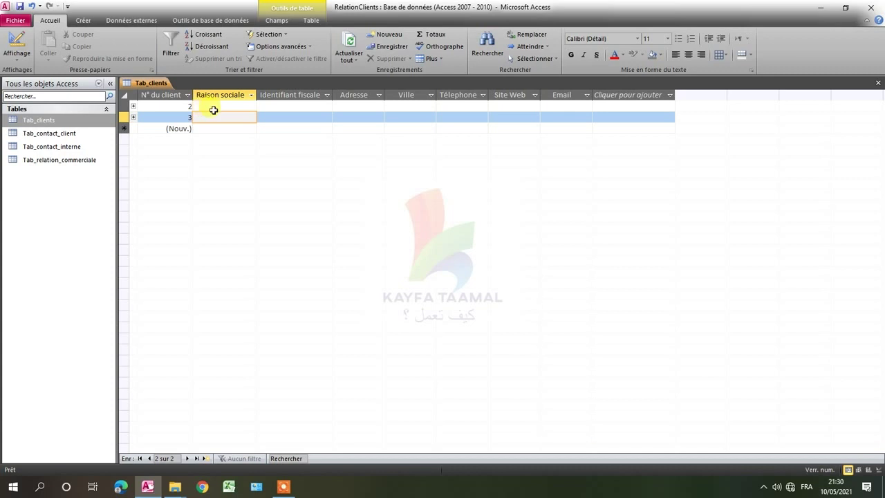
click(207, 108)
click(206, 117)
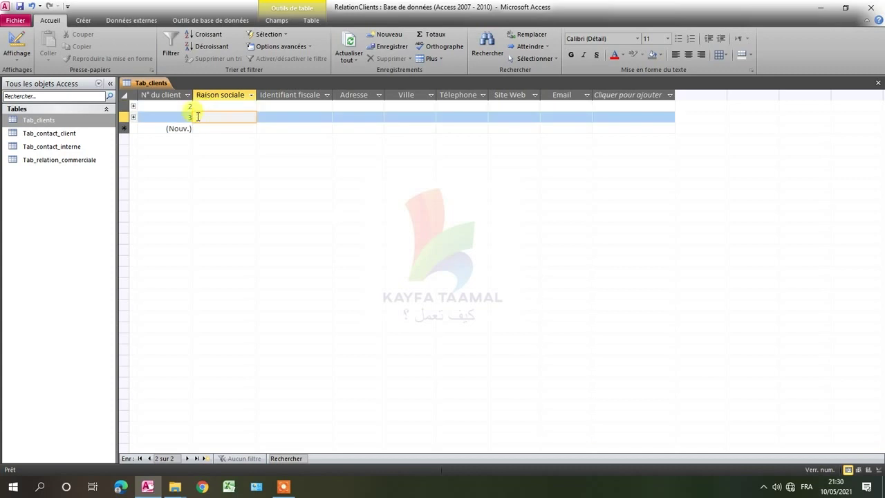
Save the Tab_clients table from its tab's shortcut menu.
right_click(149, 83)
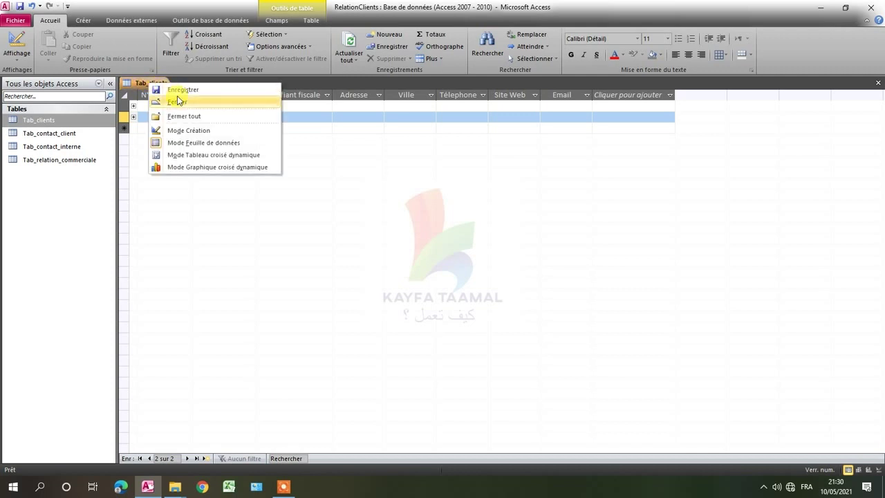
click(174, 91)
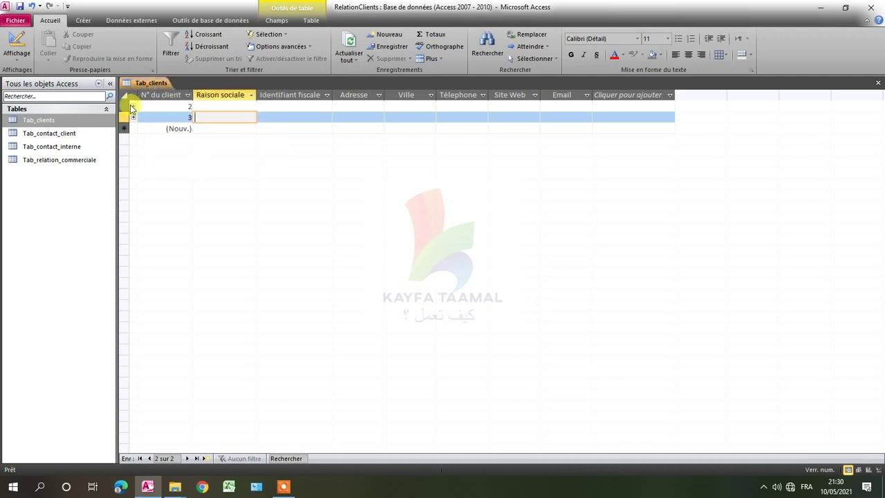
click(133, 106)
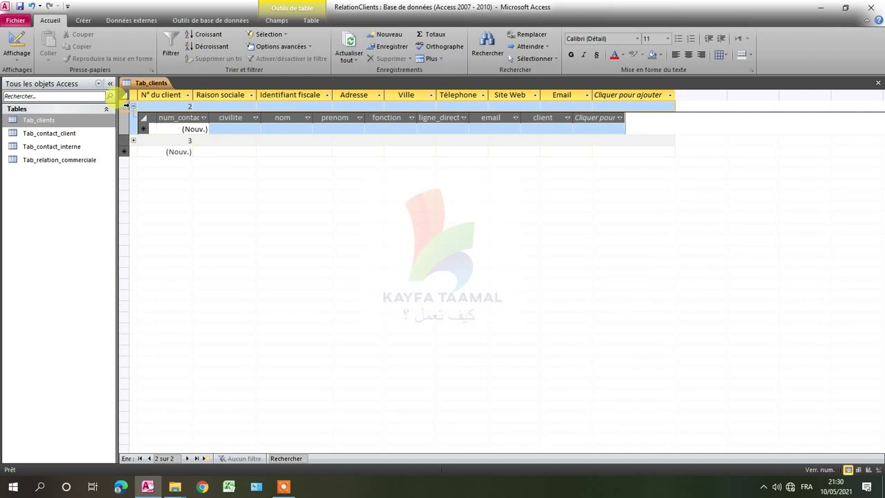
Delete client records 2 and 3, confirming the two-record deletion.
drag(126, 106, 127, 151)
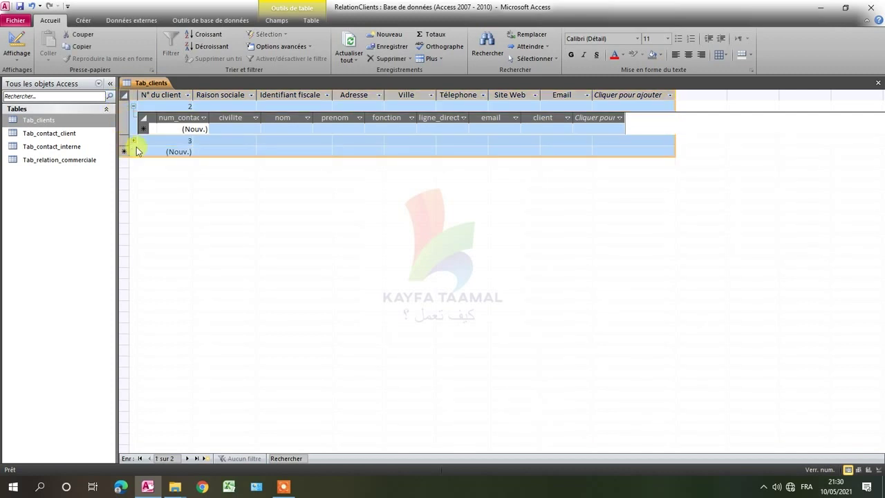
key(Delete)
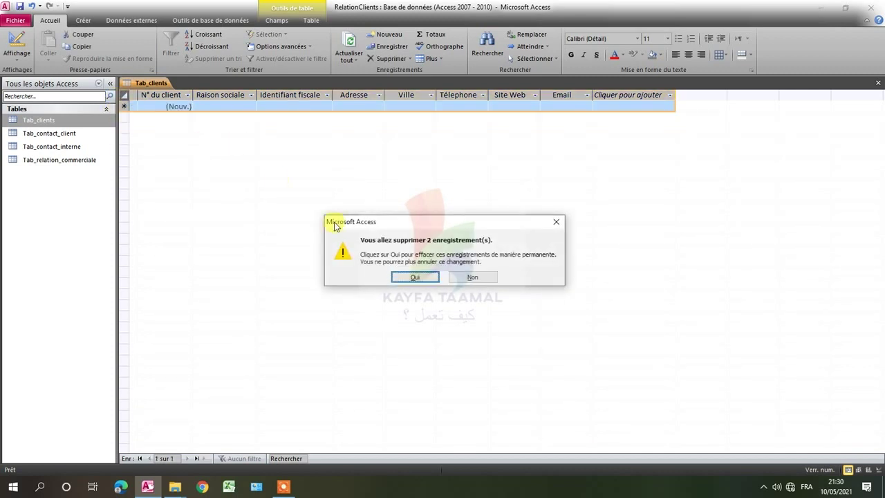
click(403, 278)
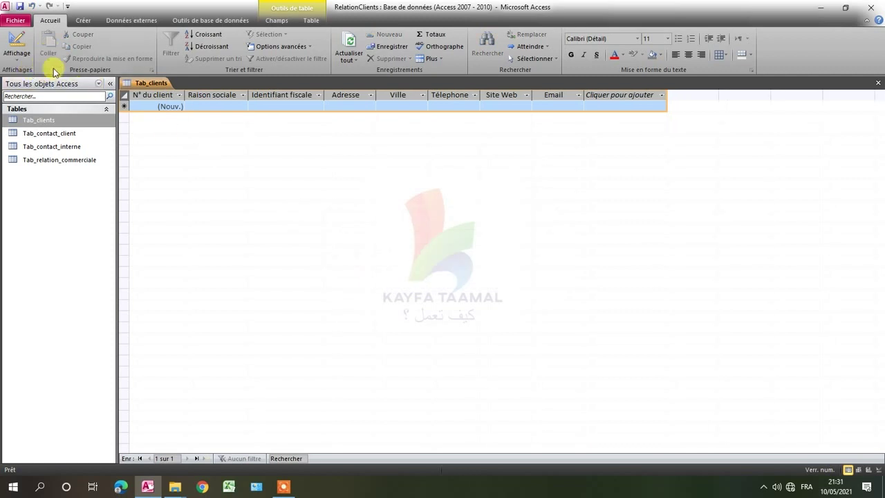
right_click(153, 84)
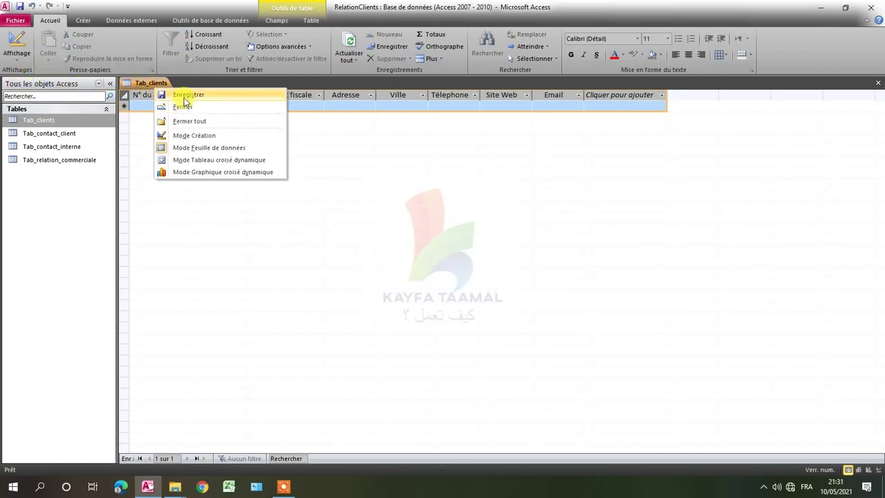
Set raison_sociale's Chaîne vide autorisée to Non in Design view, then return to the datasheet.
click(184, 96)
click(15, 47)
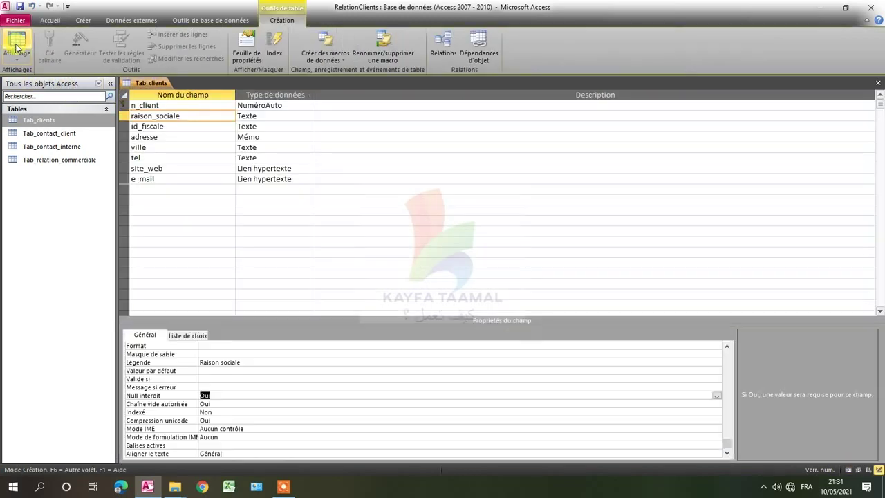
click(191, 115)
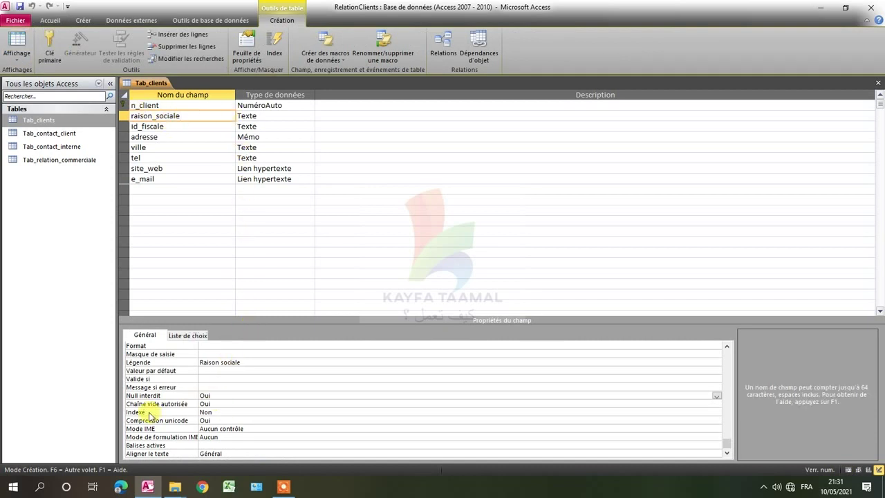
click(215, 396)
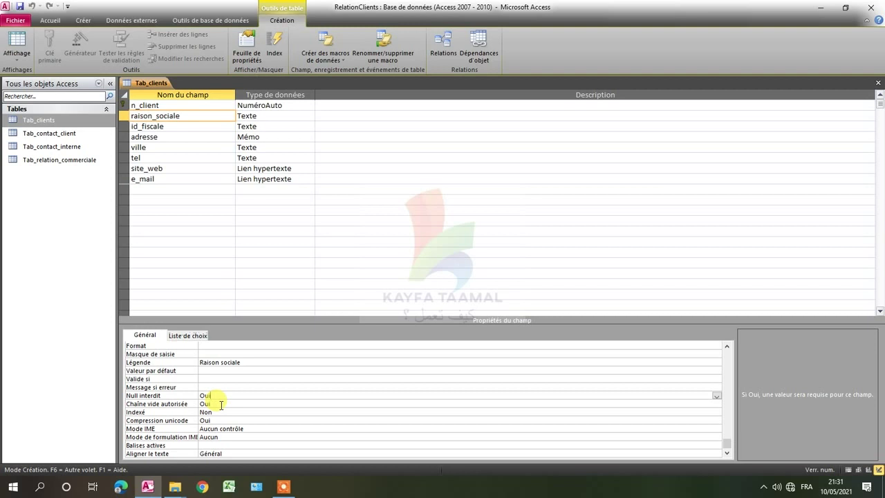
click(219, 404)
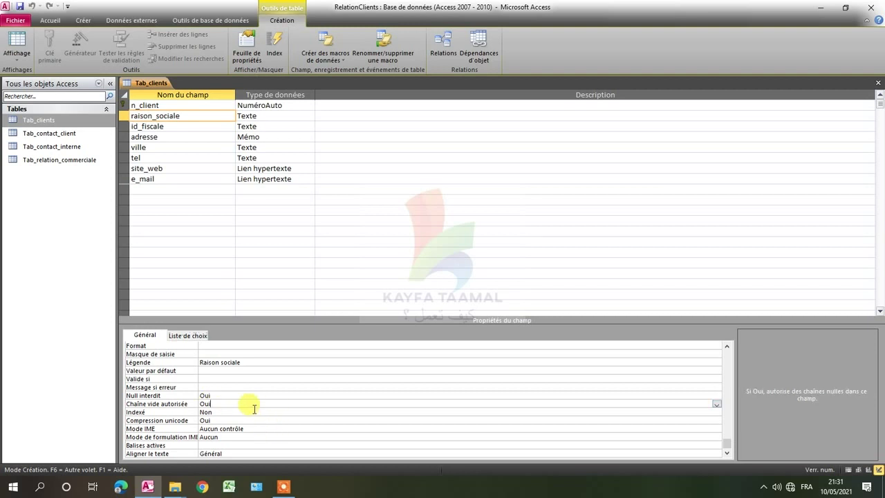
click(717, 405)
click(637, 418)
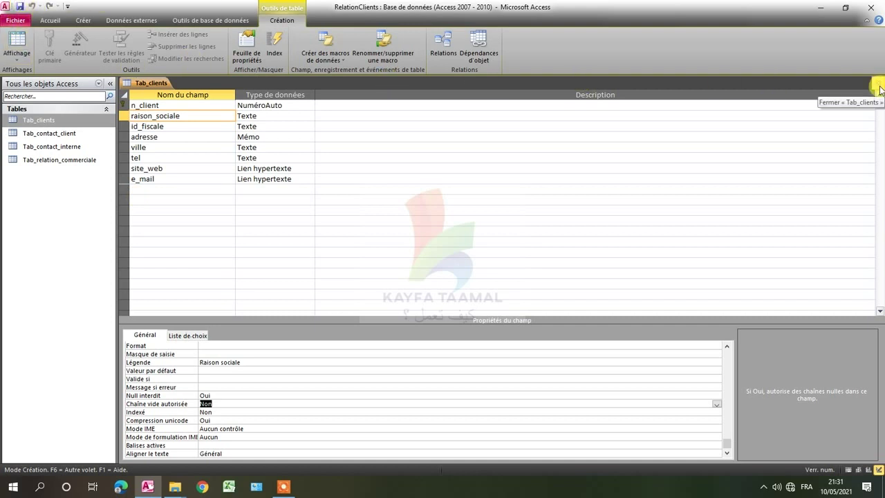
click(17, 43)
click(225, 106)
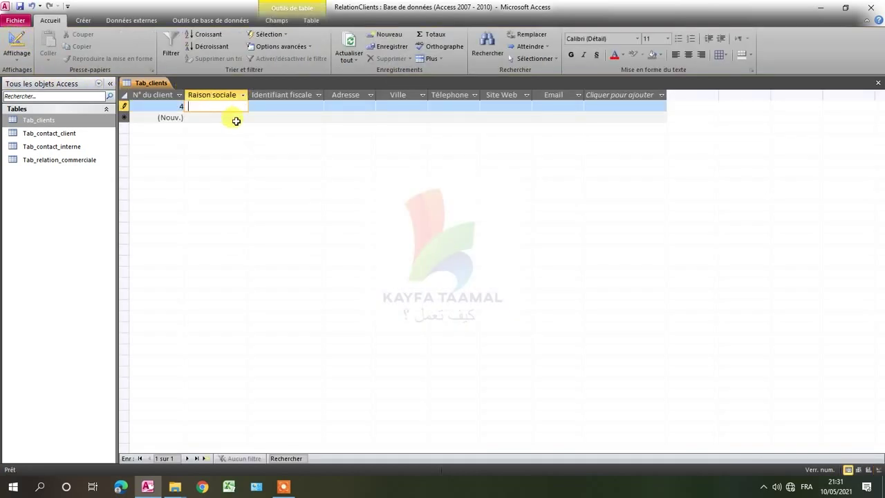
Leave a new record's Raison sociale blank, dismiss the error, cancel the record, and close Tab_clients.
click(266, 107)
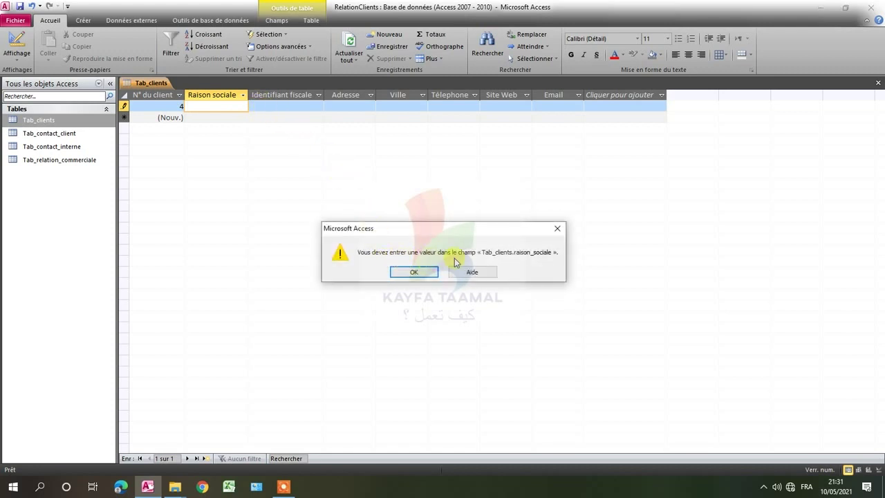
click(415, 272)
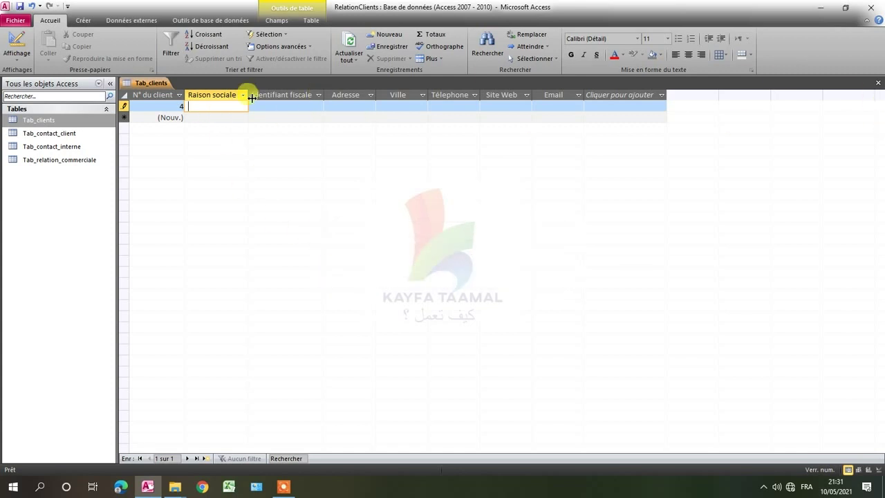
key(Escape)
text(²)
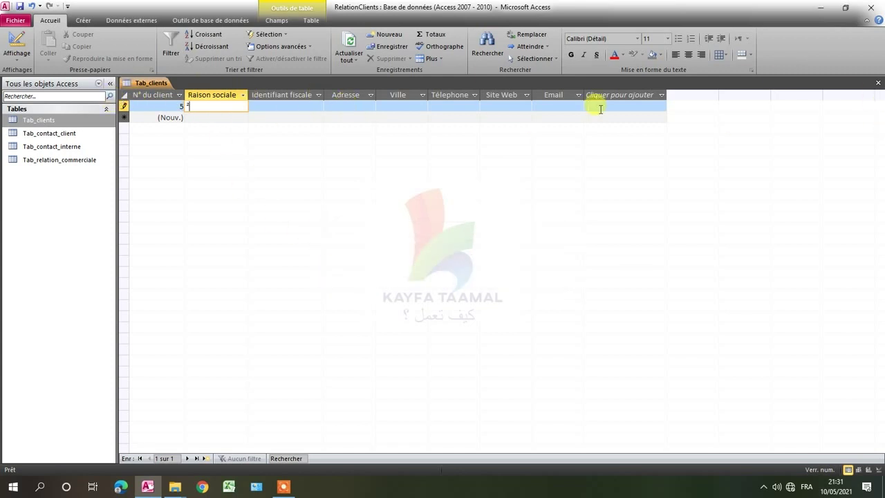
key(Escape)
click(878, 82)
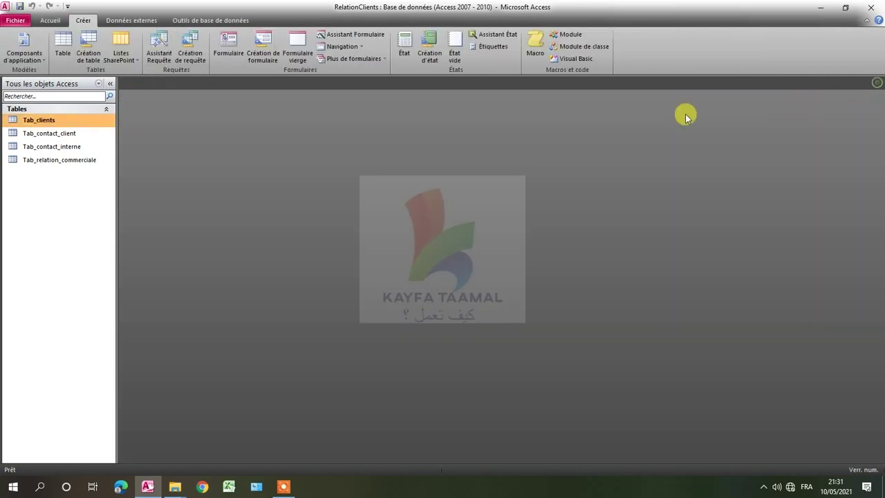
Reopen Tab_clients in Mode création and select the raison_sociale field.
right_click(54, 119)
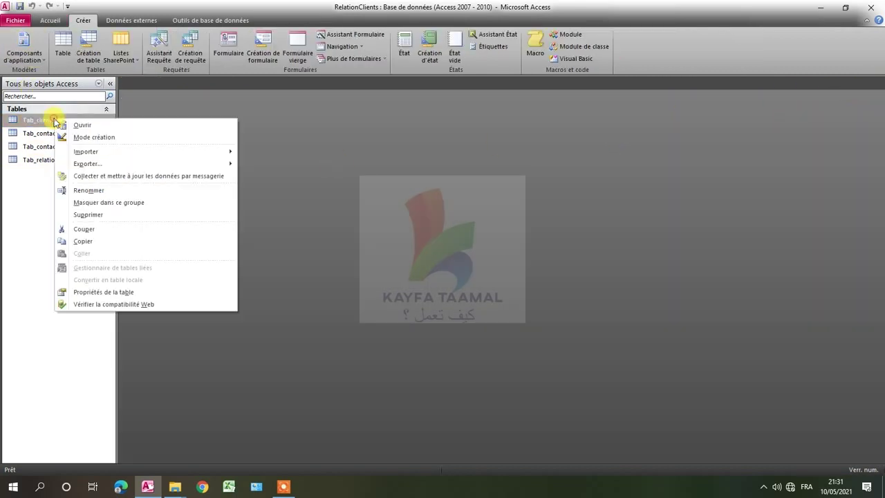
click(84, 137)
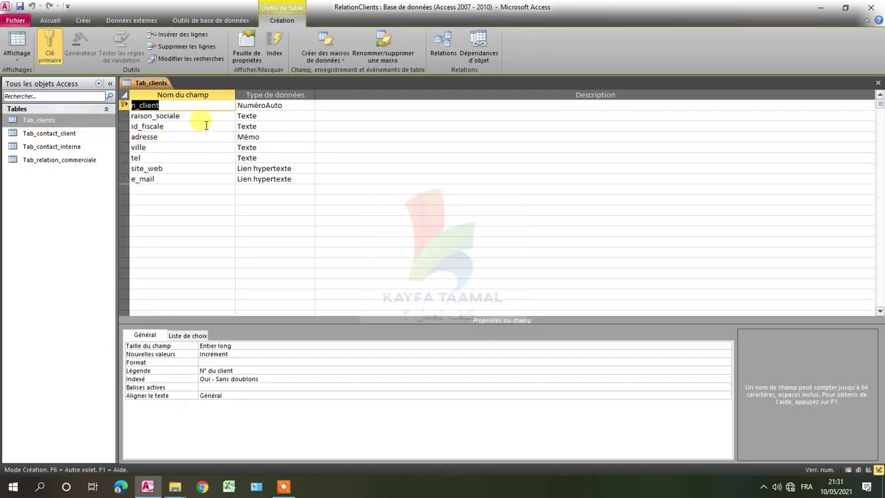
click(181, 115)
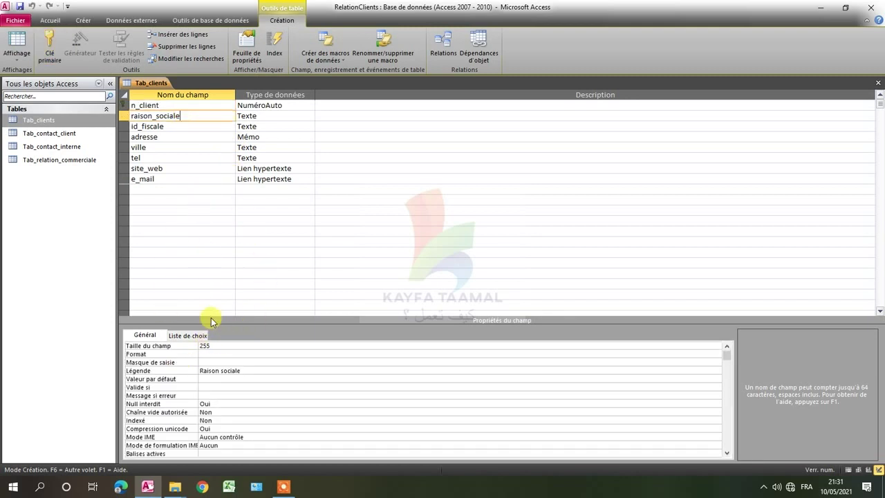
scroll(207, 311, down, 1)
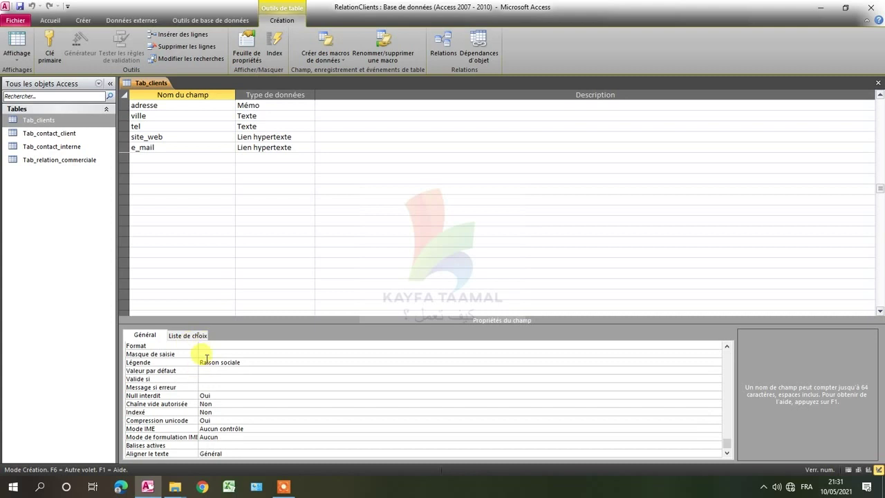
Set raison_sociale's Format property to > for uppercase display and save the design.
click(206, 354)
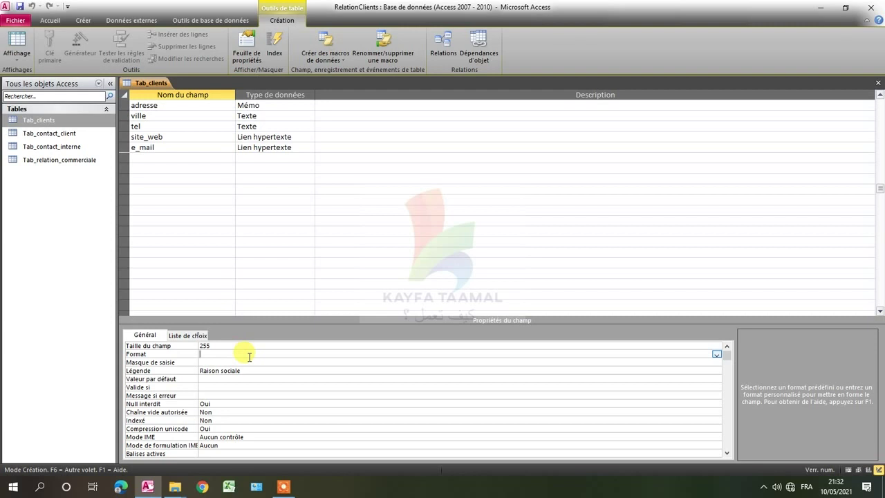
scroll(227, 188, up, 1)
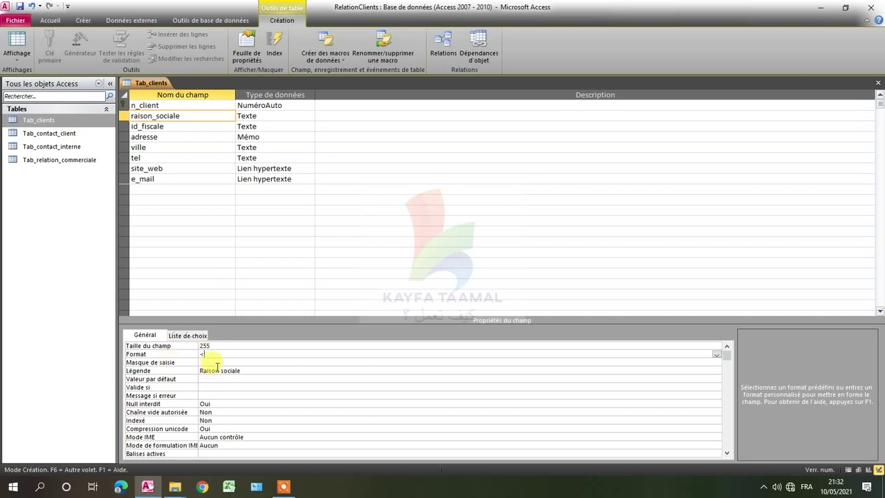
double_click(201, 355)
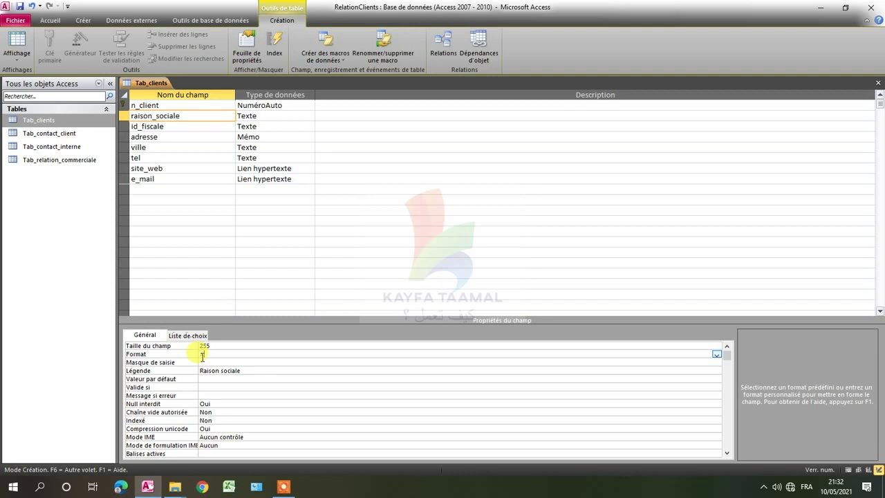
text(>)
scroll(217, 361, down, 1)
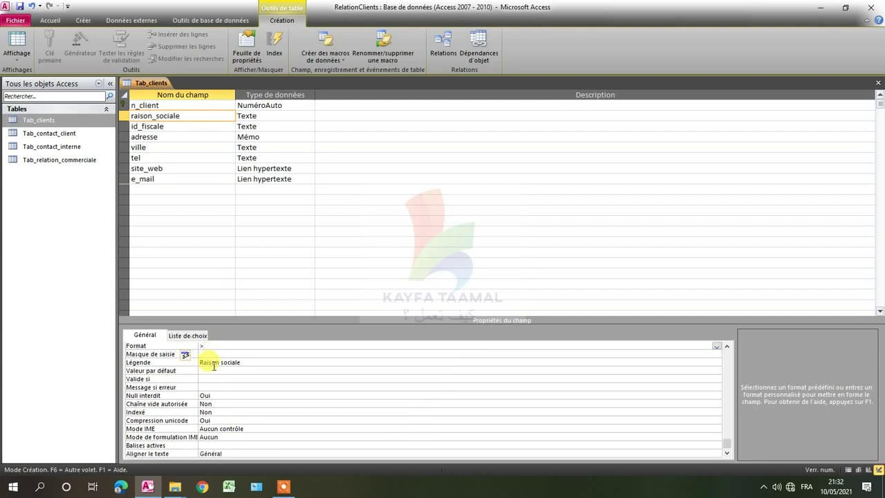
scroll(212, 367, up, 1)
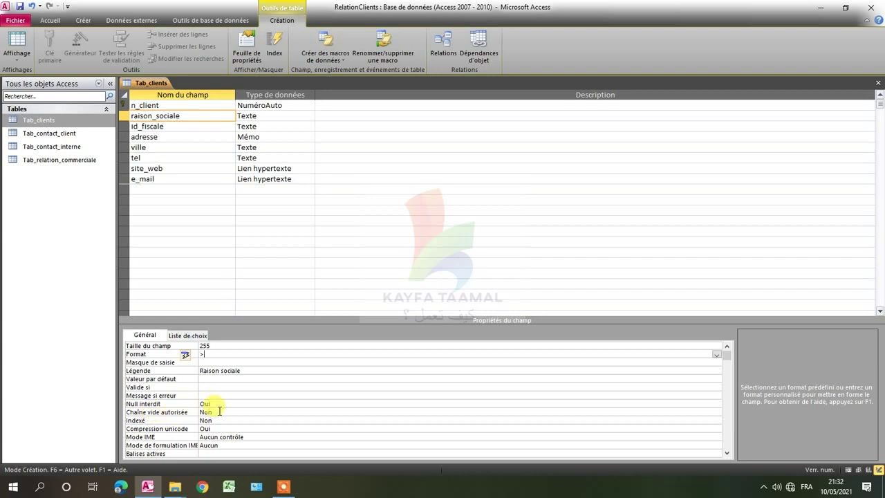
scroll(219, 411, down, 1)
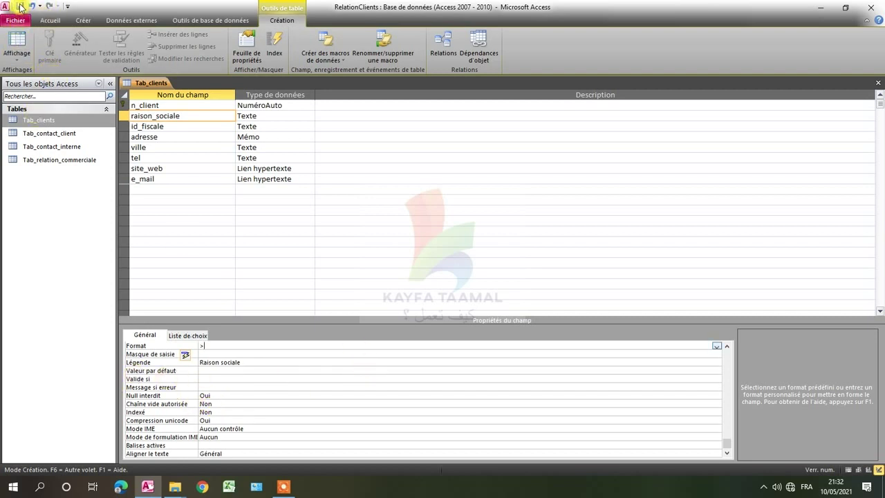
click(21, 7)
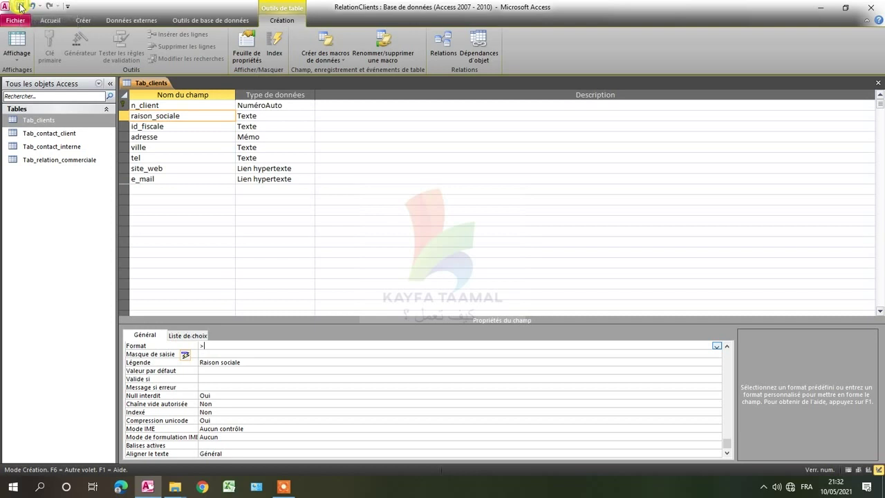
click(187, 129)
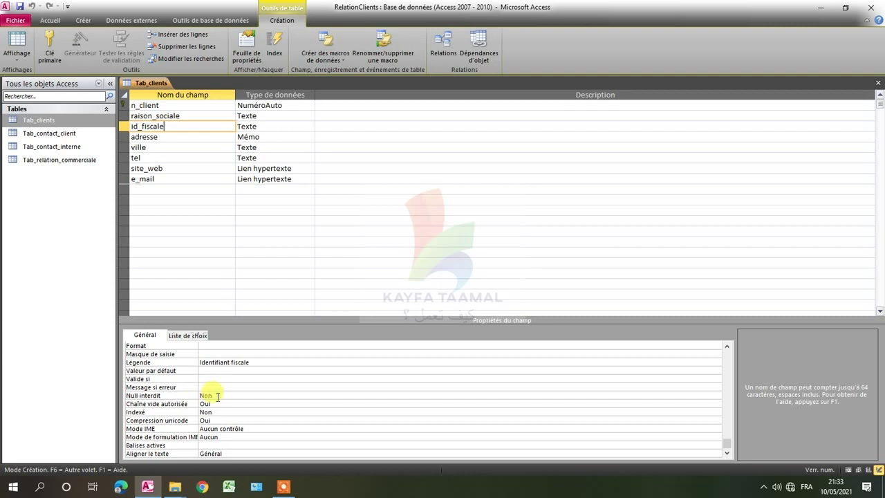
click(203, 355)
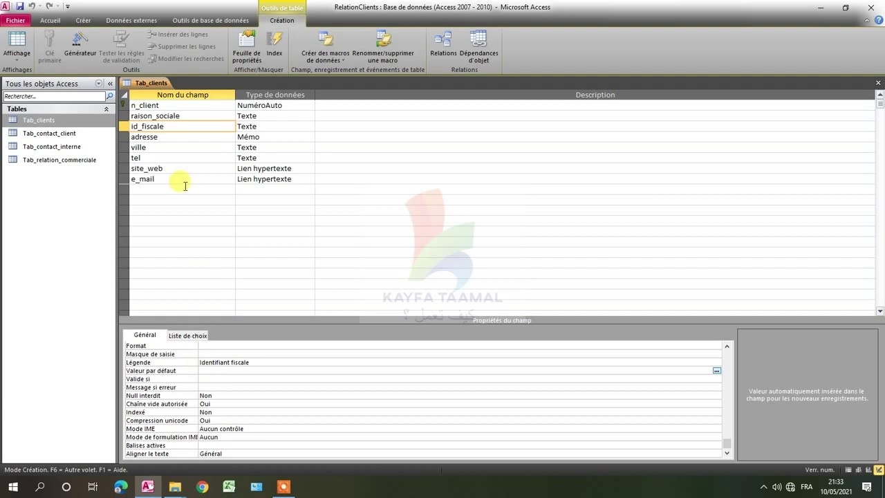
click(174, 137)
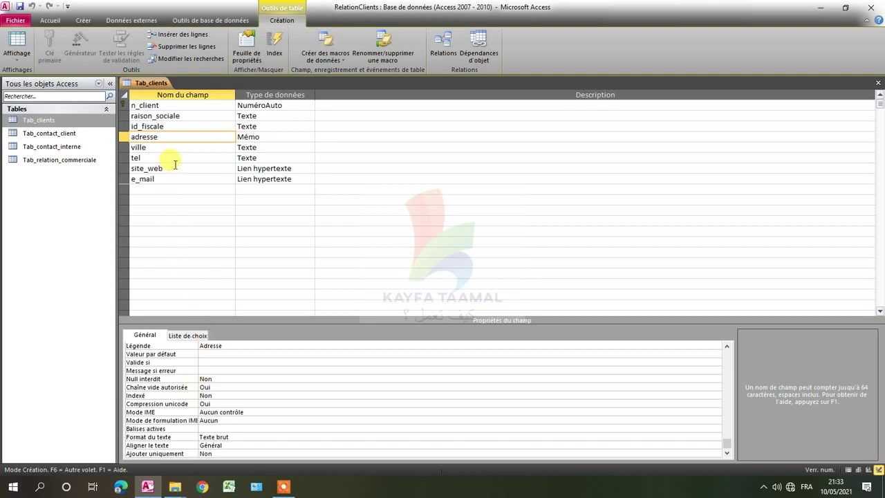
Enter Rabat as the Valeur par défaut of the ville field.
click(163, 146)
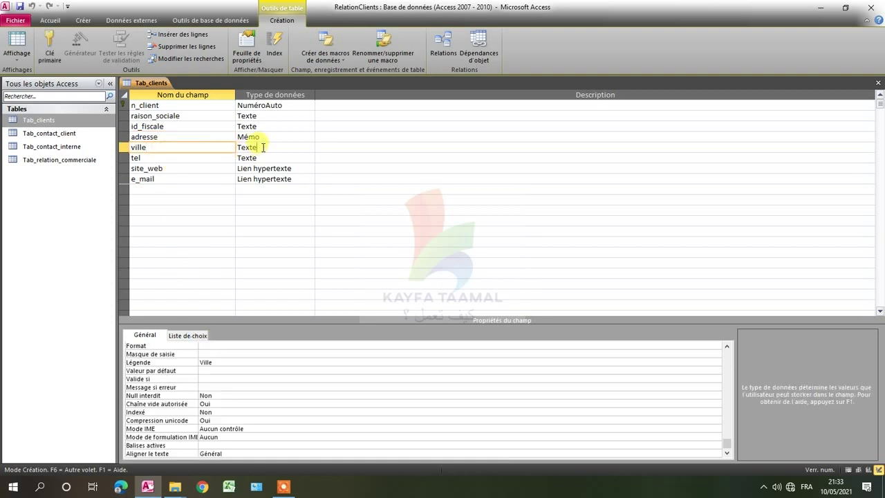
click(260, 147)
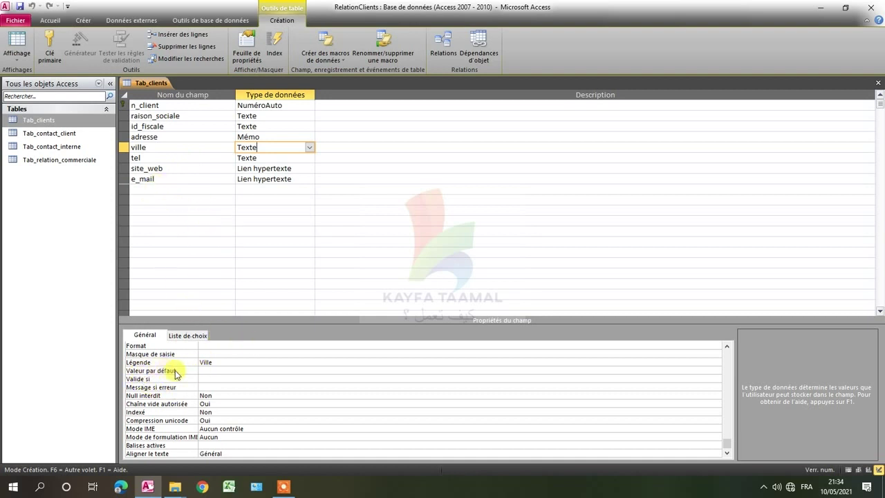
click(206, 370)
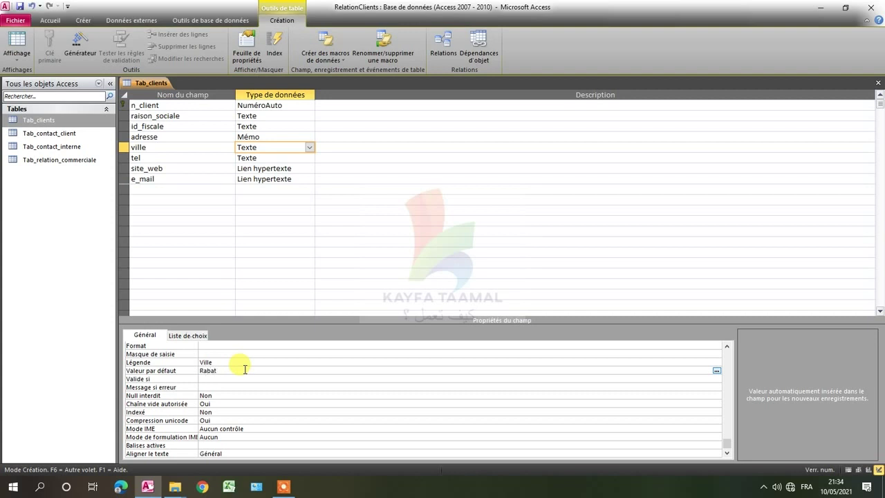
click(215, 379)
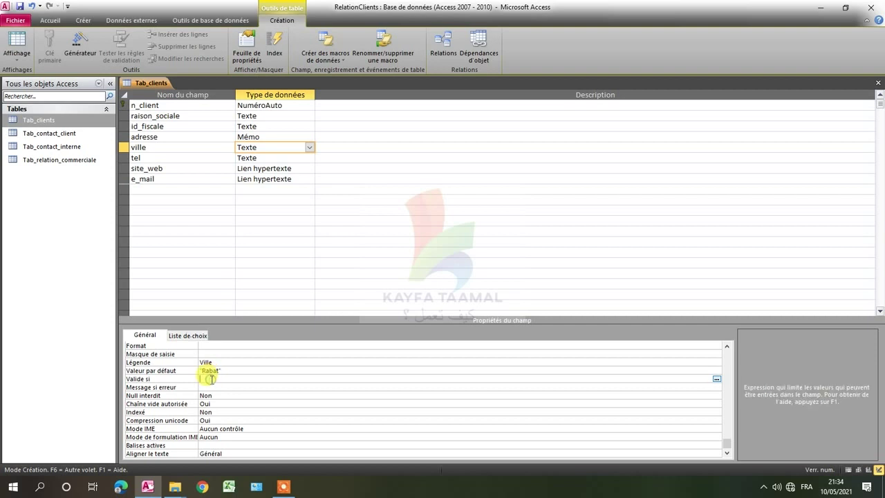
click(261, 159)
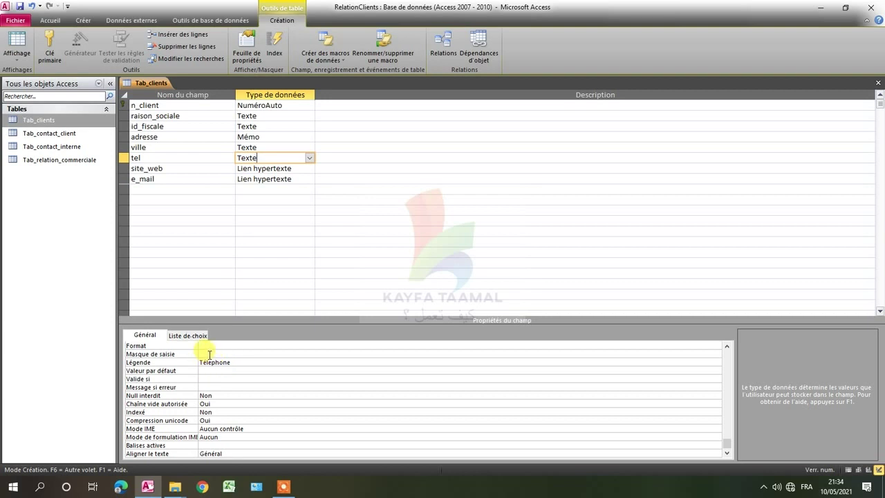
Enter the input mask 00\ 00\ 00\ 00\ 00 for the tel field and review it.
click(209, 354)
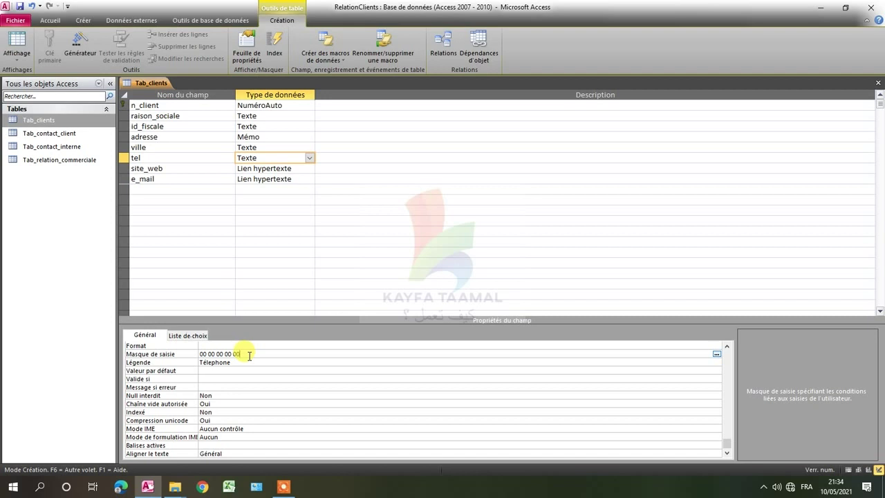
click(205, 371)
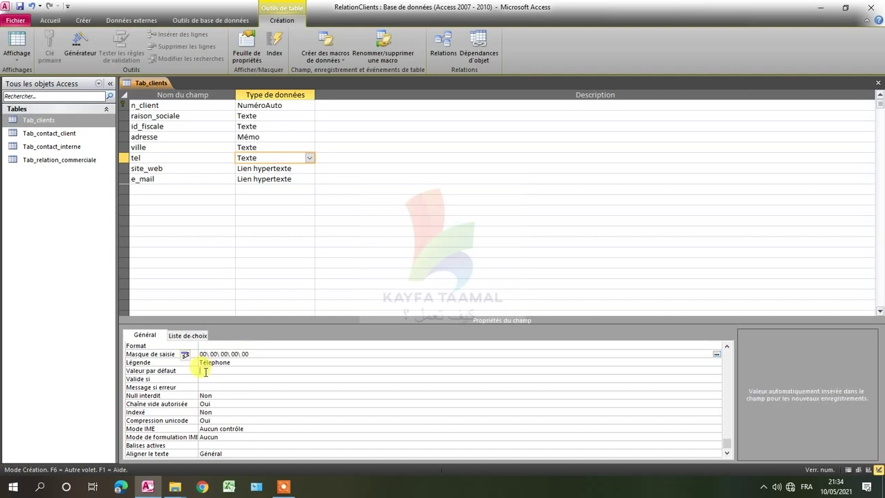
drag(261, 354, 197, 354)
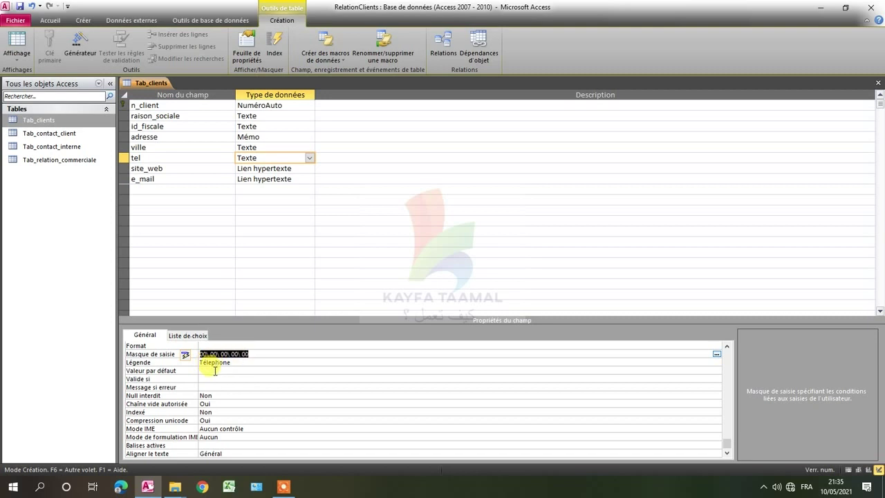
click(213, 370)
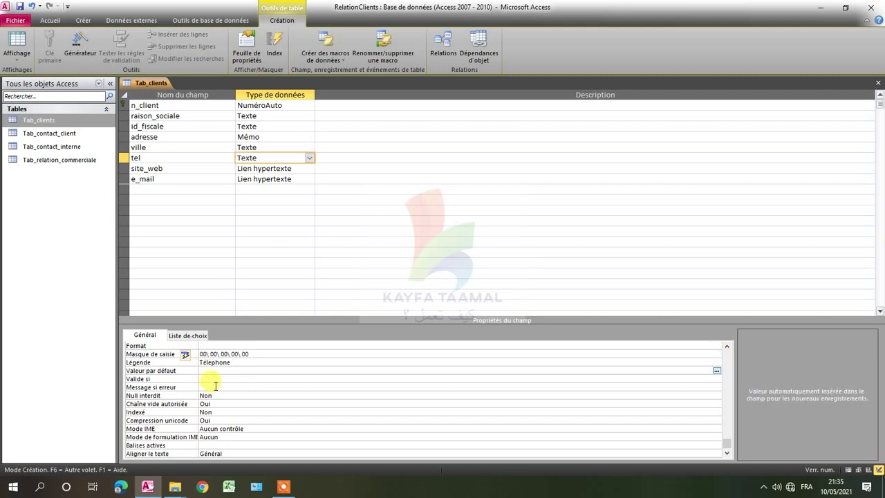
click(208, 379)
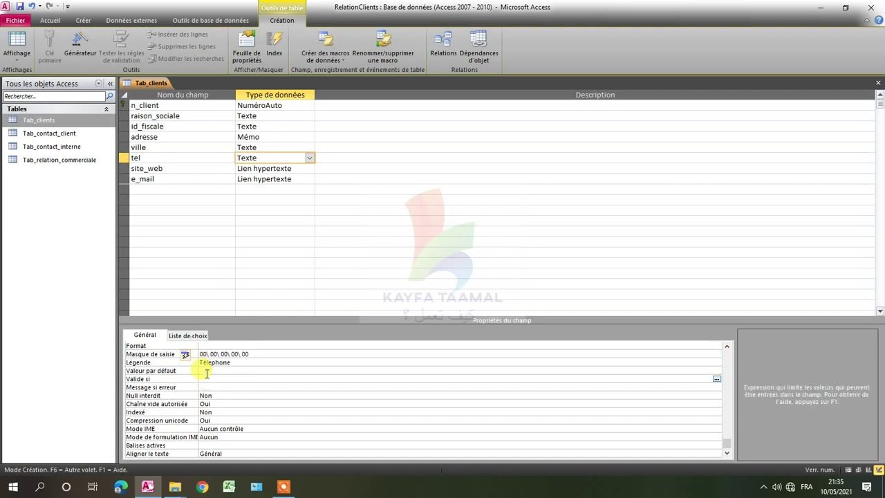
click(207, 371)
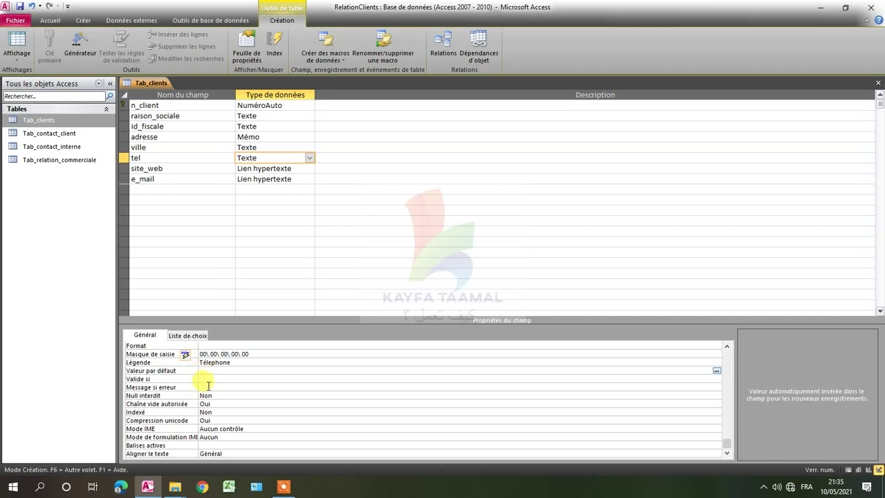
click(207, 379)
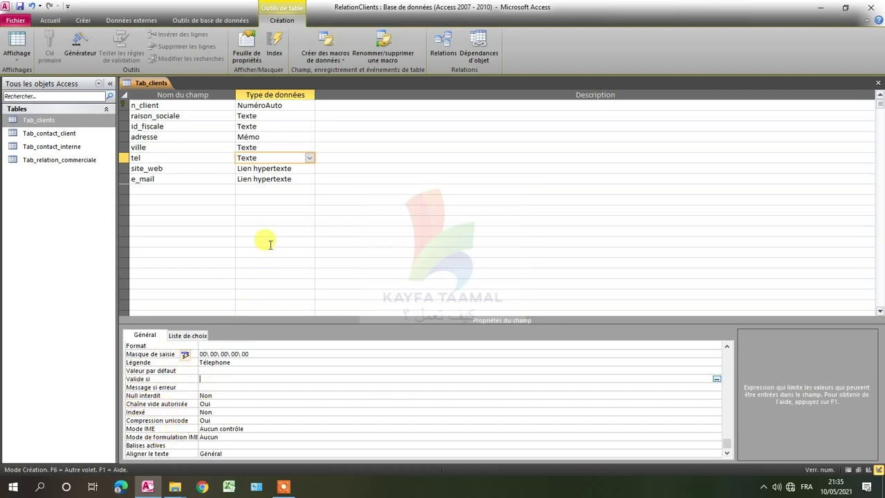
Look over the site_web and e_mail field properties and data types.
click(263, 170)
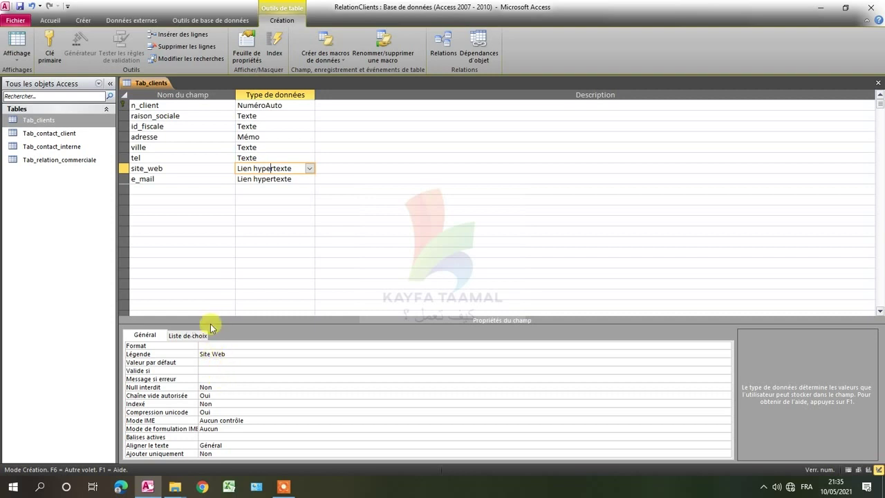
click(187, 180)
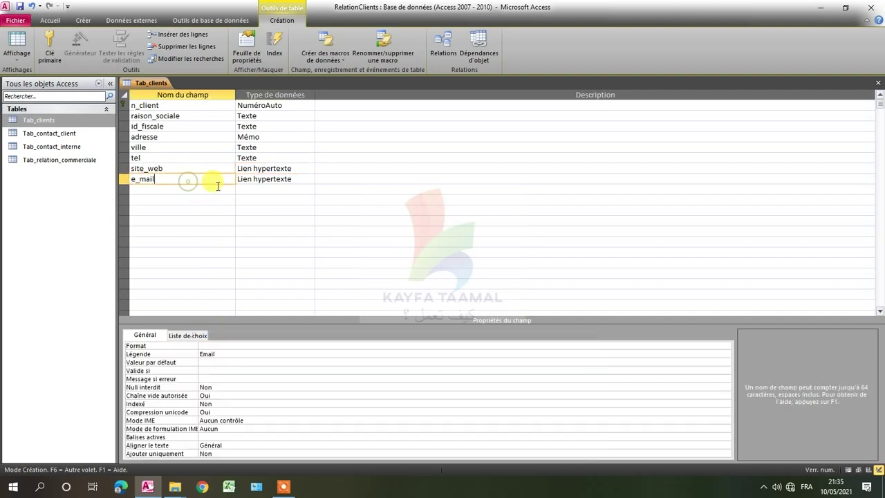
click(266, 179)
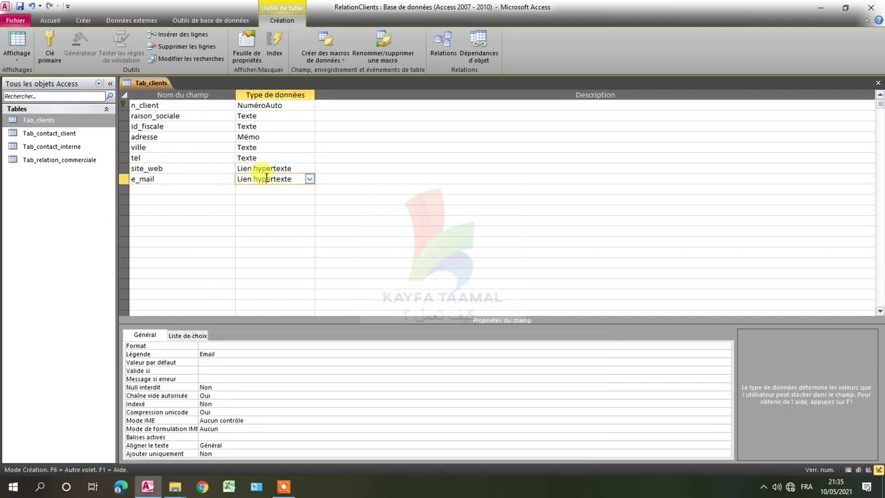
Save the Tab_clients design and switch to Datasheet view, where Ville shows Rabat.
click(21, 7)
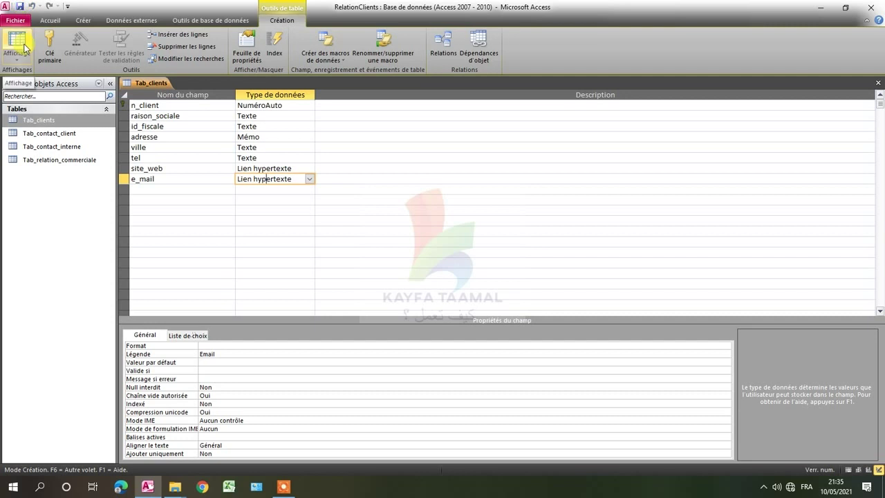
click(25, 47)
click(208, 106)
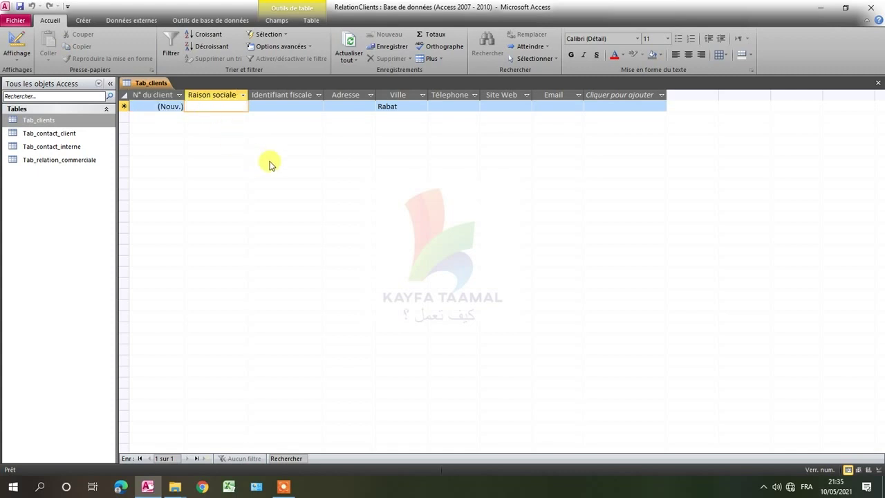
Enter STE MAROC as client 6's raison sociale, keeping Ville at the default Rabat.
text(ste maroc)
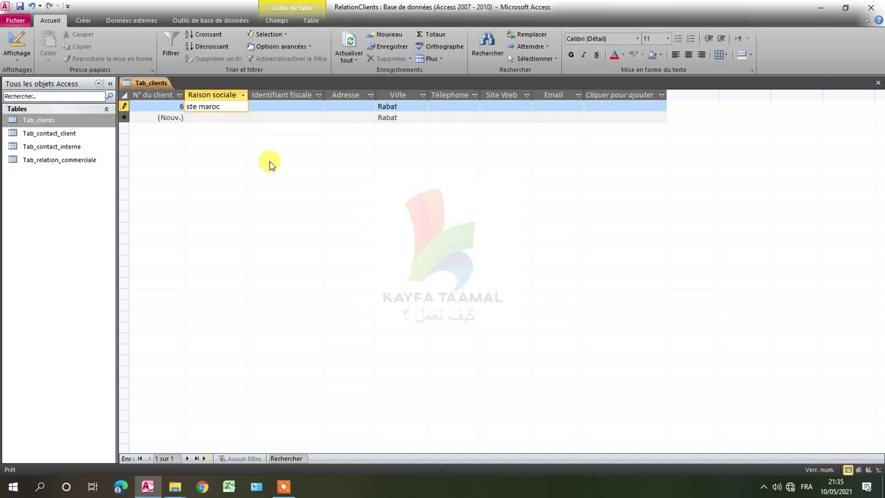
key(Tab)
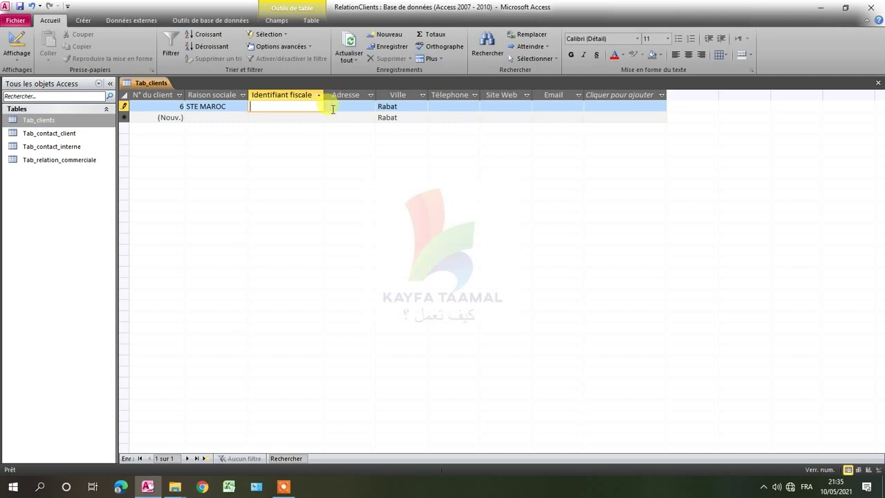
click(339, 108)
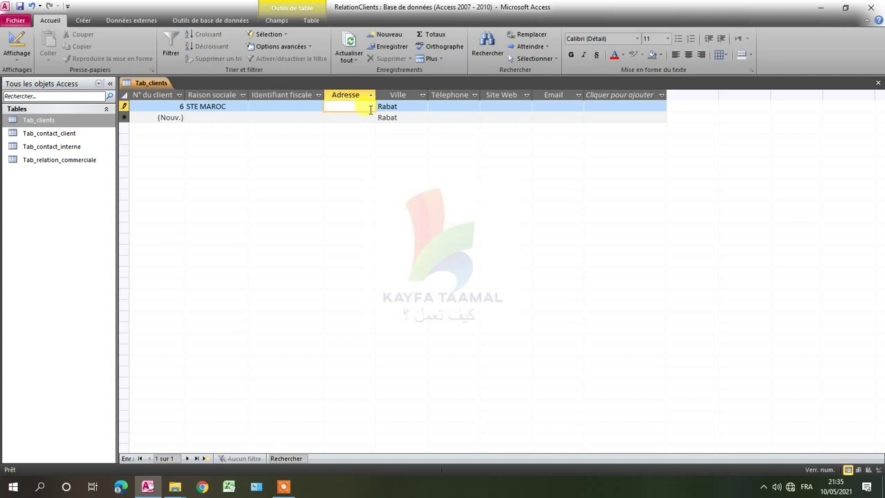
click(400, 108)
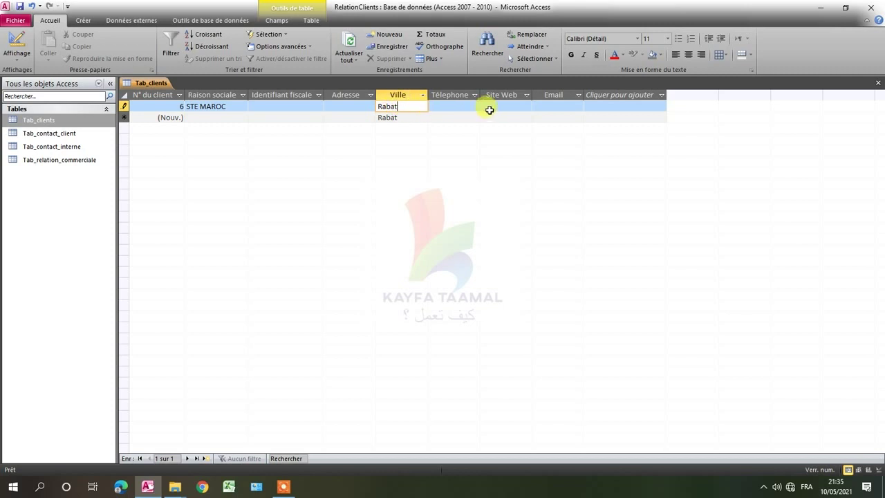
click(478, 95)
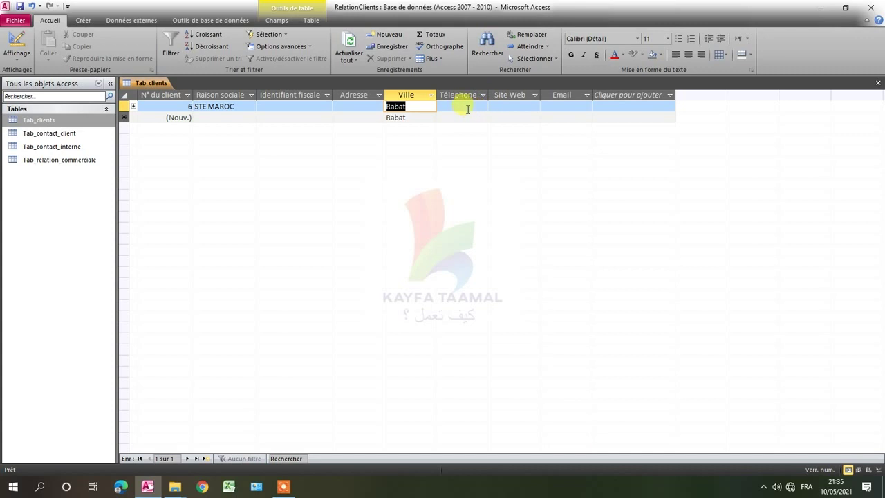
click(457, 106)
click(440, 106)
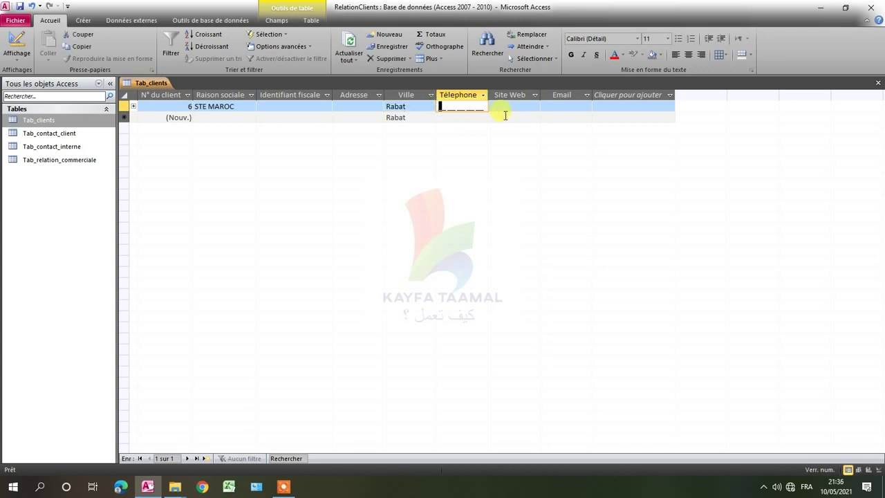
Type the client's telephone number into the masked Télephone cell and move to Email.
click(495, 108)
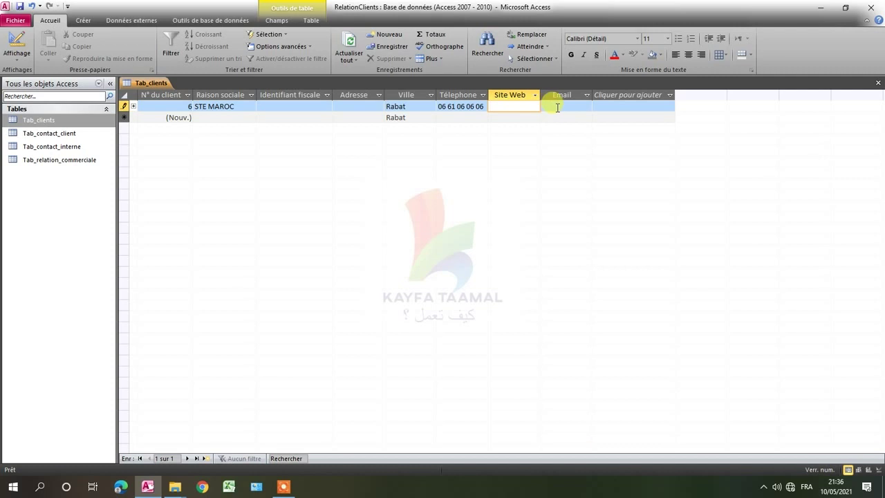
click(557, 107)
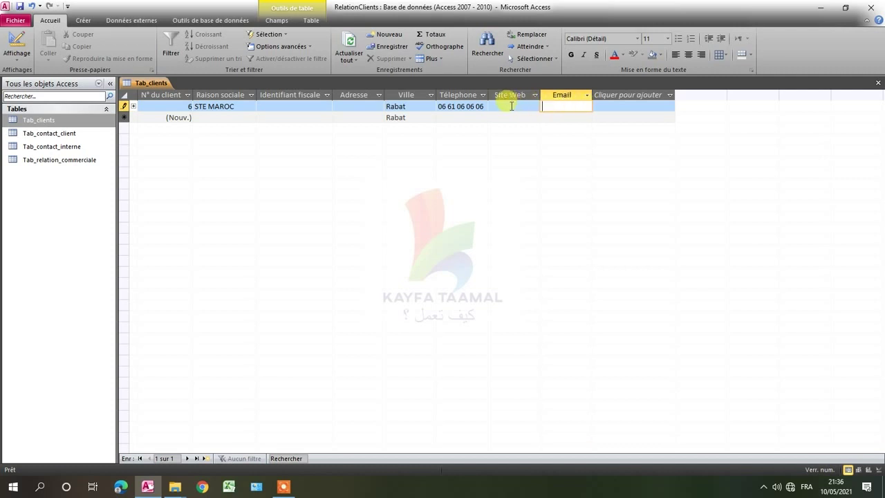
click(510, 106)
click(556, 106)
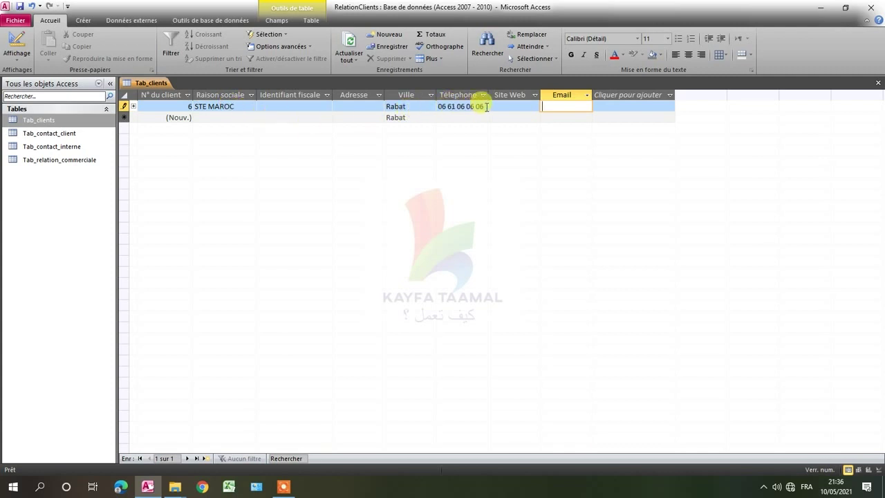
Delete the last digits so the mask rejects the incomplete number, then dismiss the error.
drag(488, 107, 410, 107)
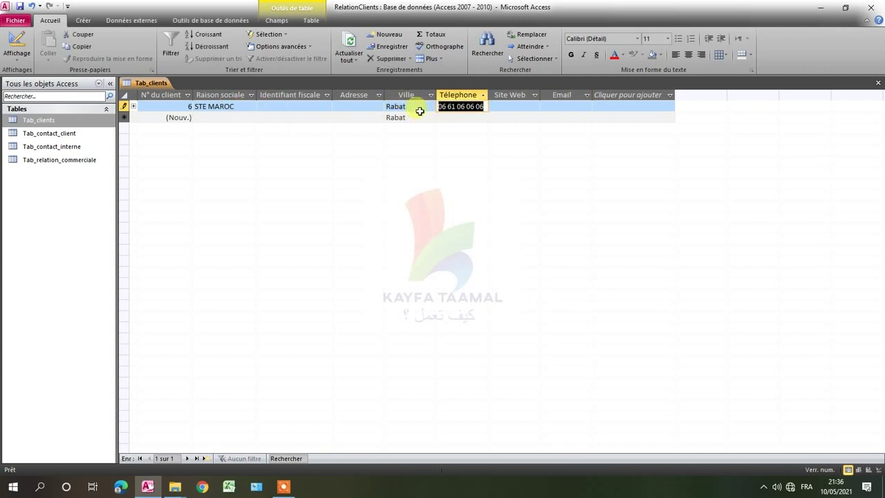
drag(476, 104, 511, 105)
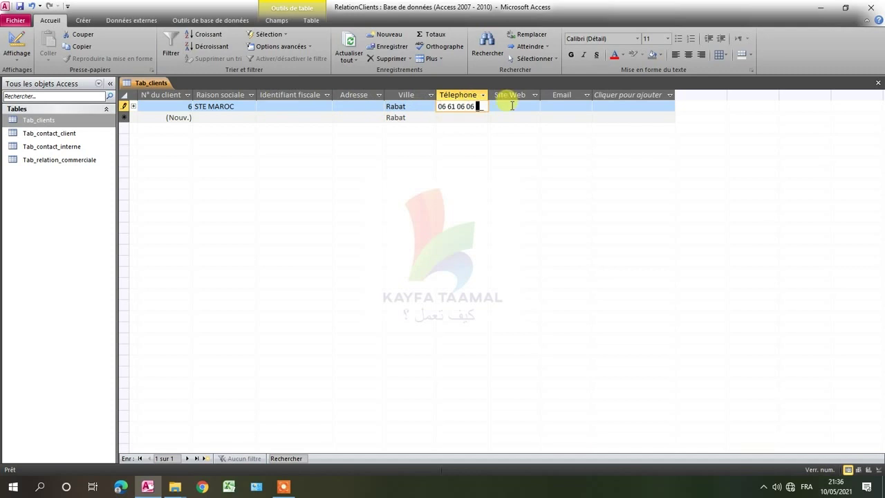
click(512, 105)
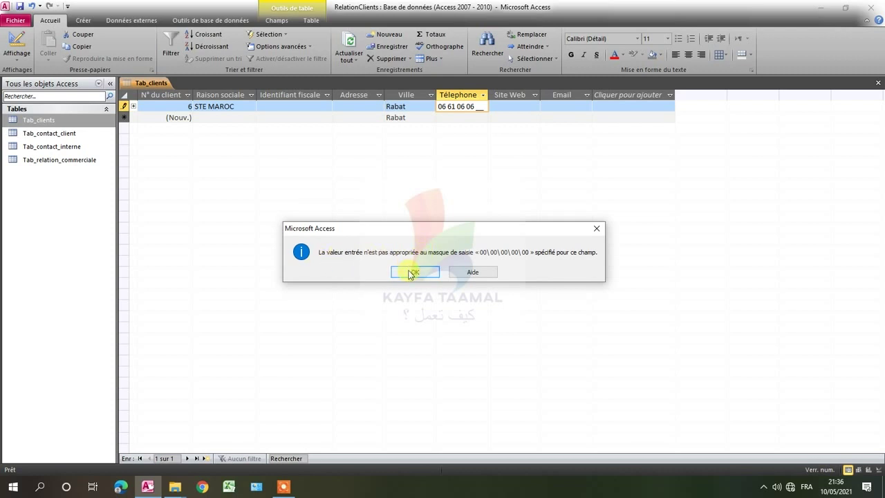
click(412, 274)
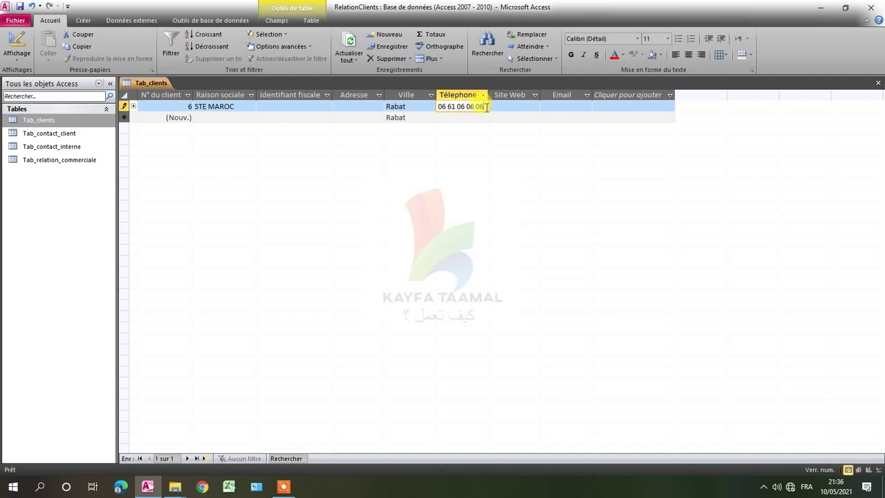
drag(486, 107, 431, 107)
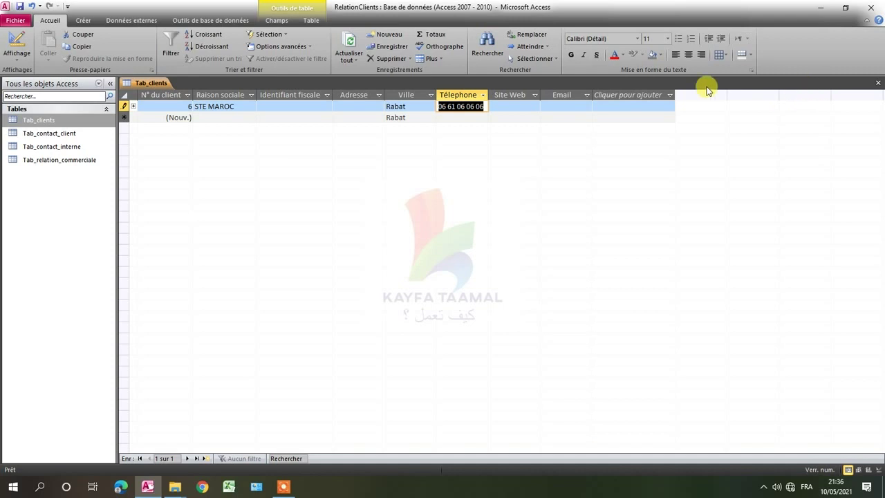
Return to Design view and review raison_sociale's input mask, caption, default value and empty validation rule.
click(17, 43)
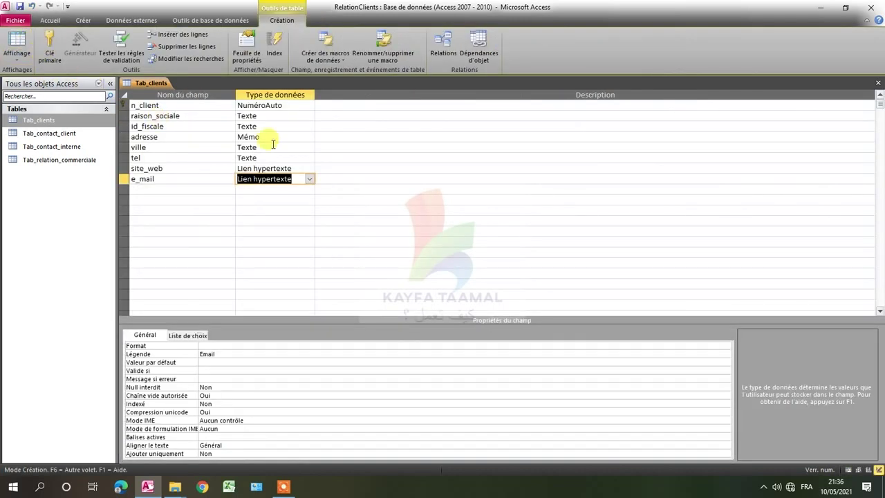
click(266, 115)
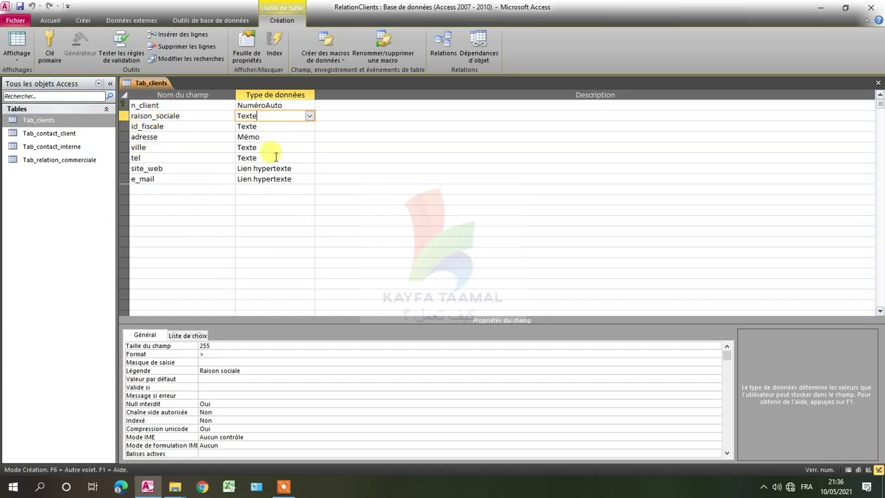
click(214, 362)
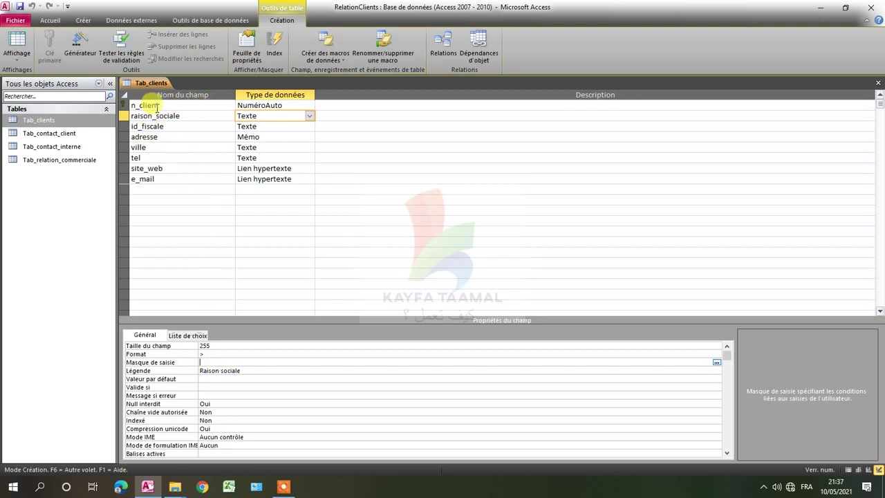
click(230, 370)
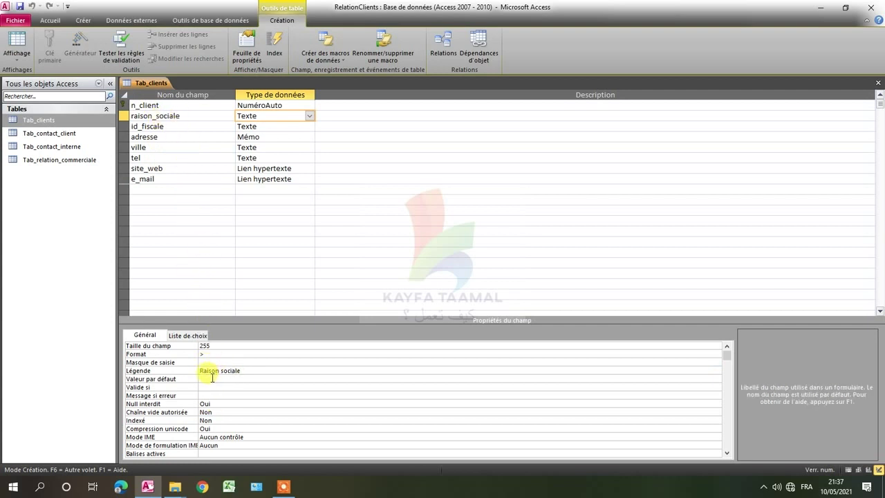
click(212, 378)
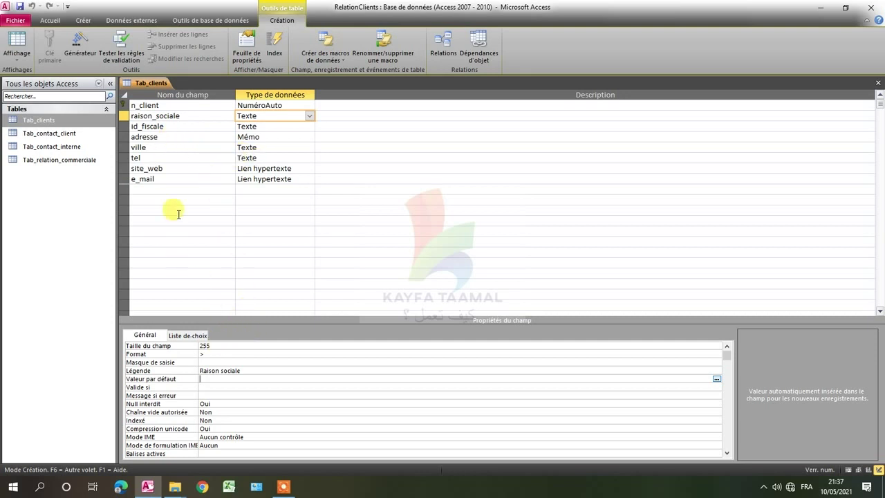
click(206, 388)
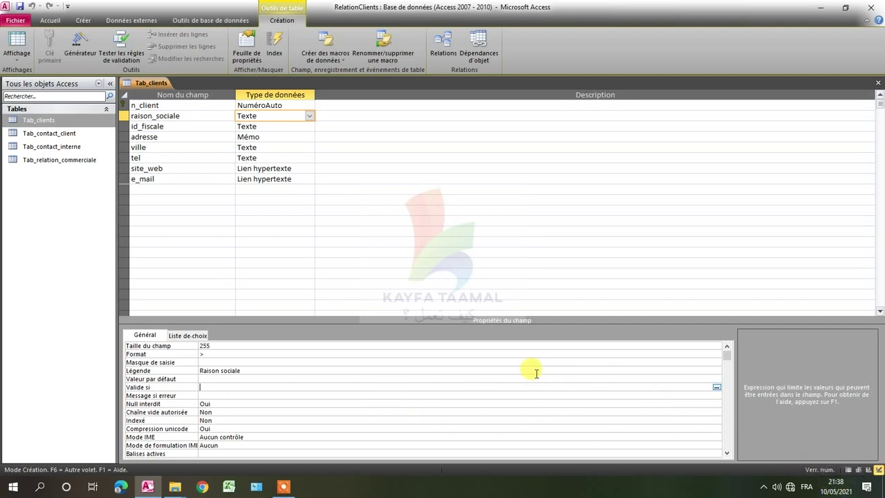
Review raison_sociale's error message, required and zero-length settings, then list the Indexé options.
click(213, 395)
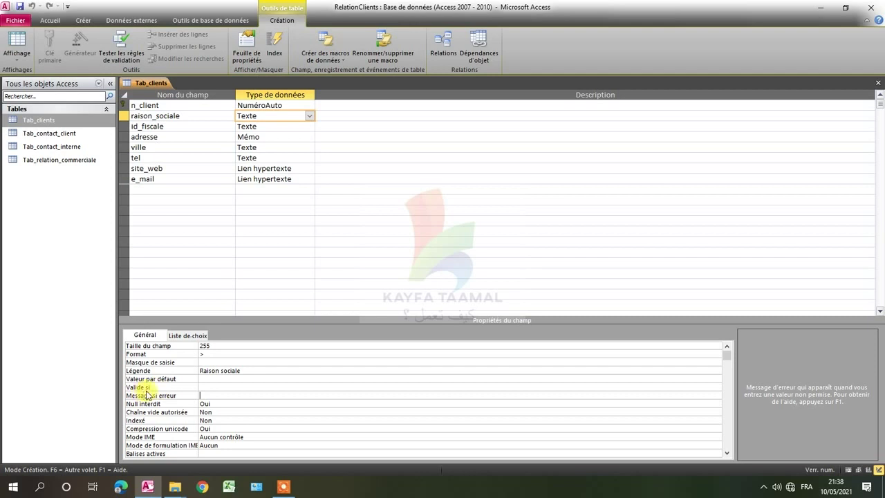
click(213, 387)
click(212, 395)
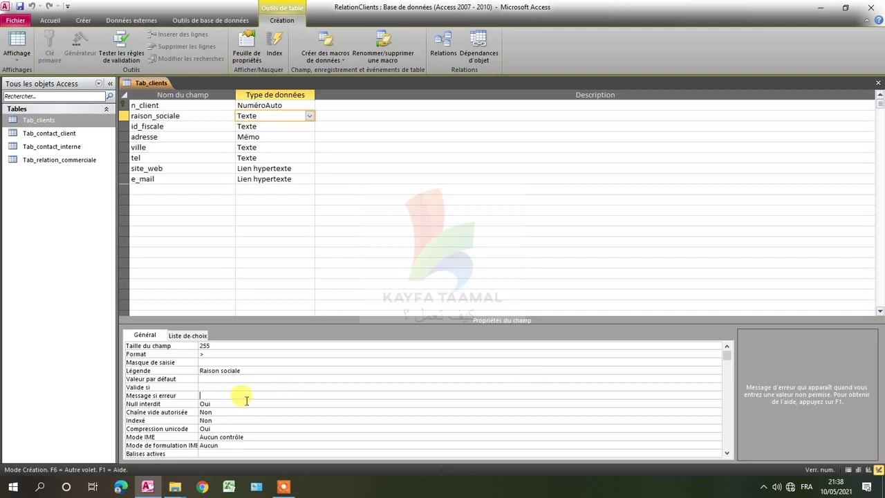
click(246, 401)
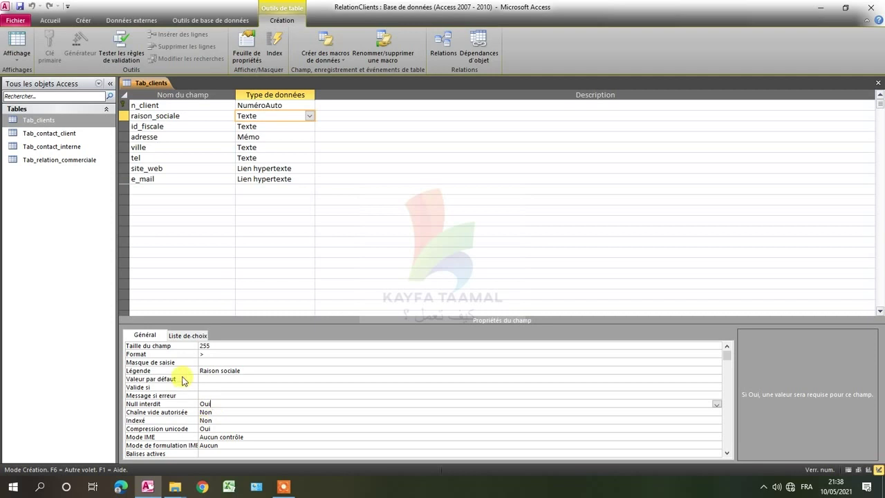
click(217, 411)
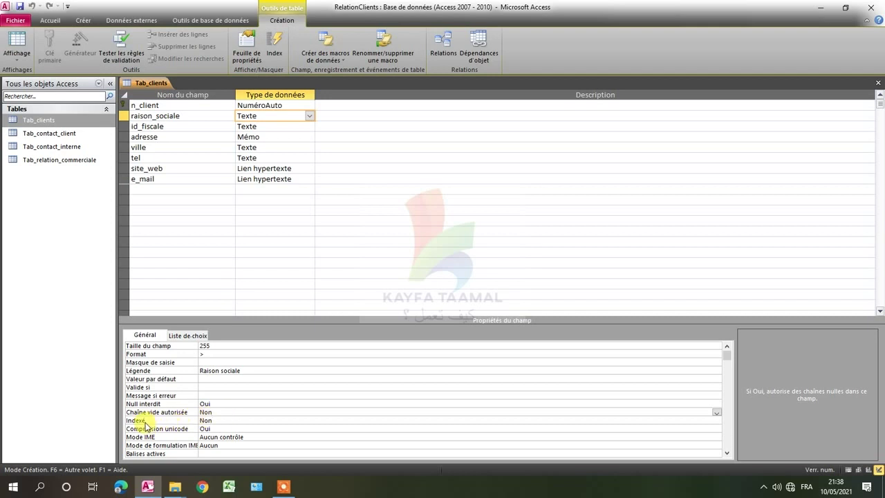
click(225, 419)
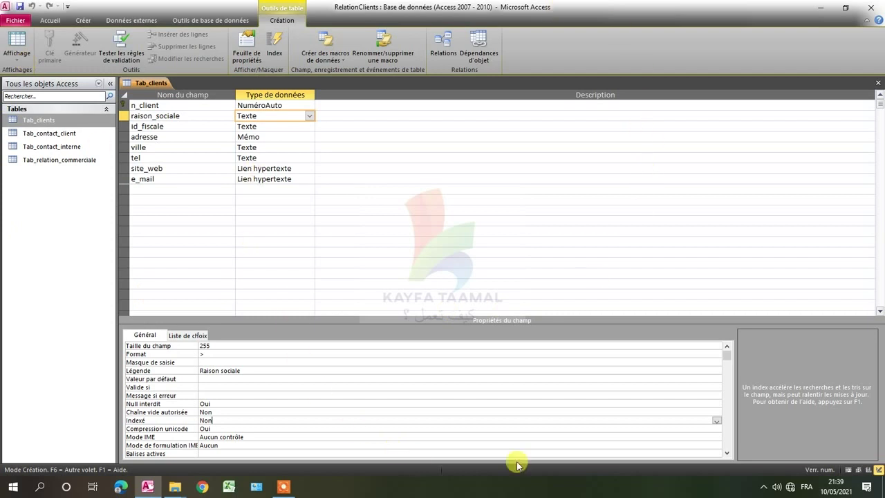
click(717, 421)
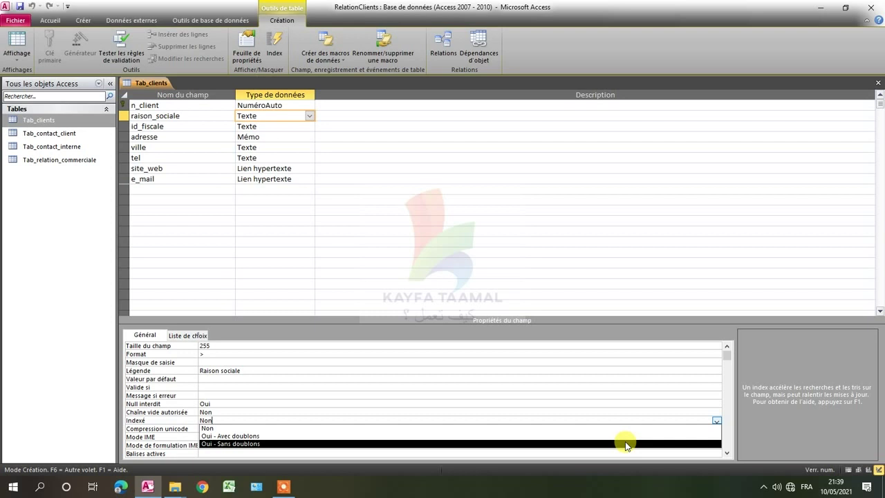
Leave Indexé at Non and review Unicode compression, Mode IME Aucun contrôle, formulation Aucun, alignment Général.
click(388, 378)
scroll(251, 420, down, 1)
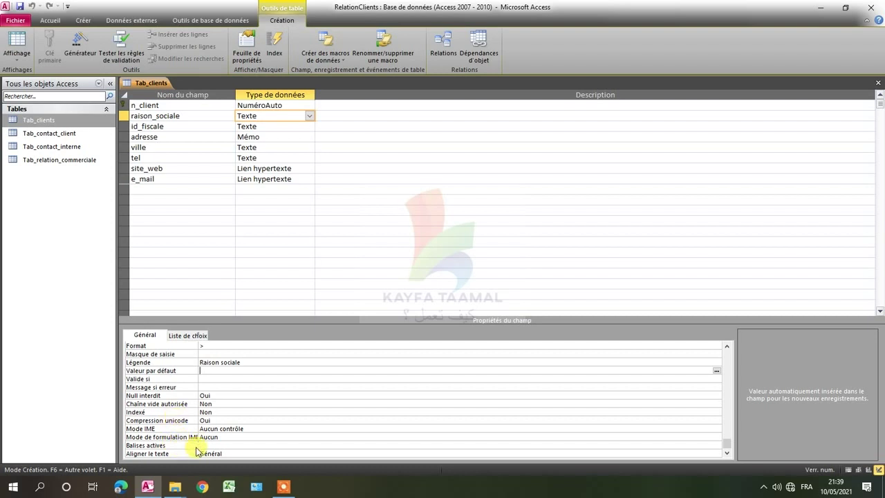
click(233, 453)
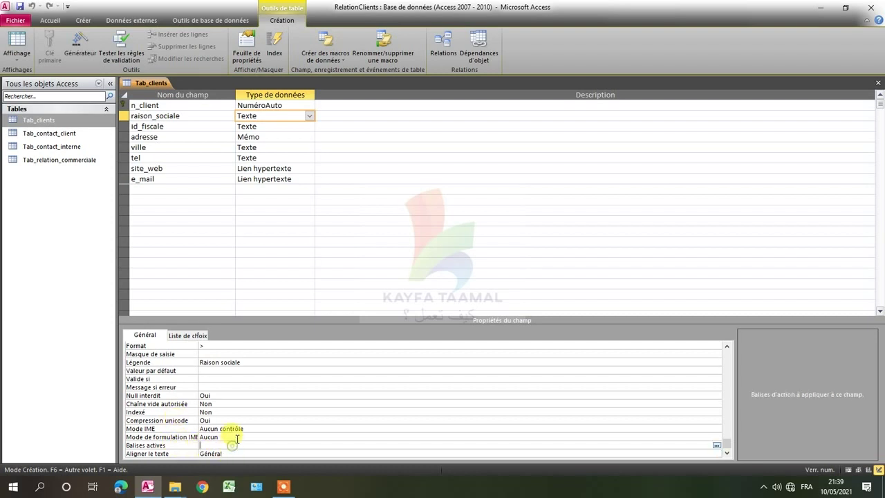
click(232, 437)
click(245, 428)
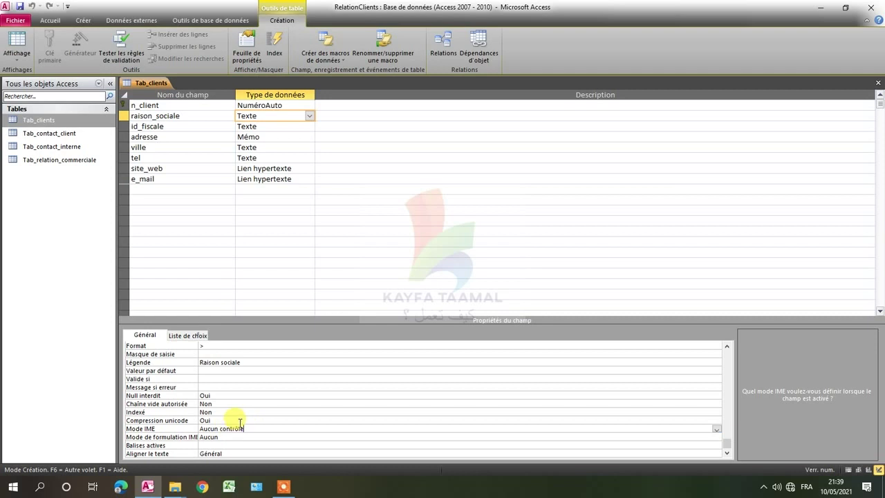
click(239, 420)
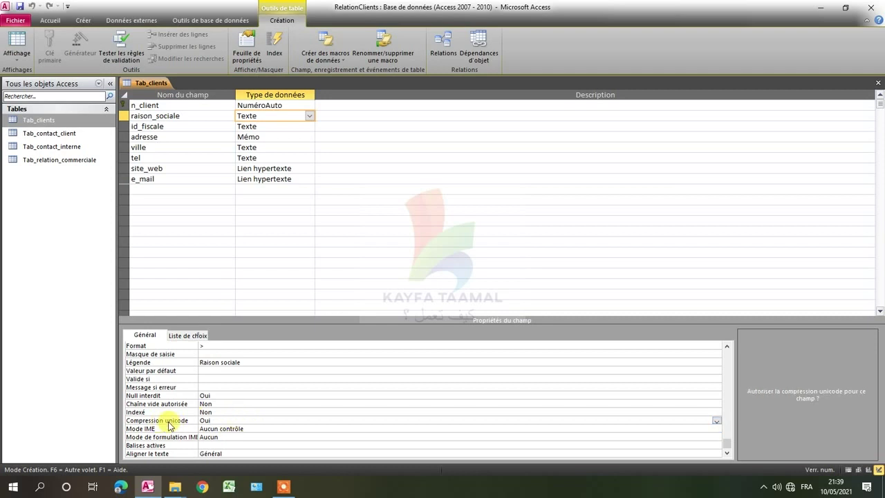
click(240, 428)
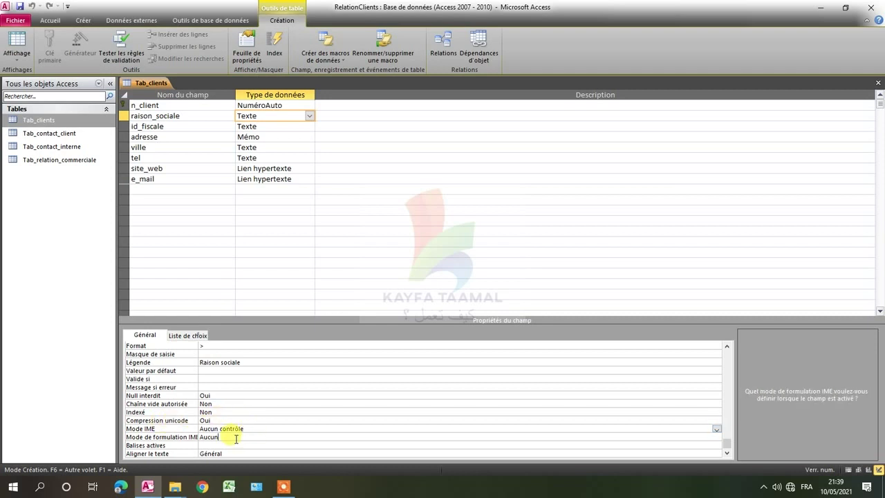
click(236, 436)
click(230, 445)
click(234, 454)
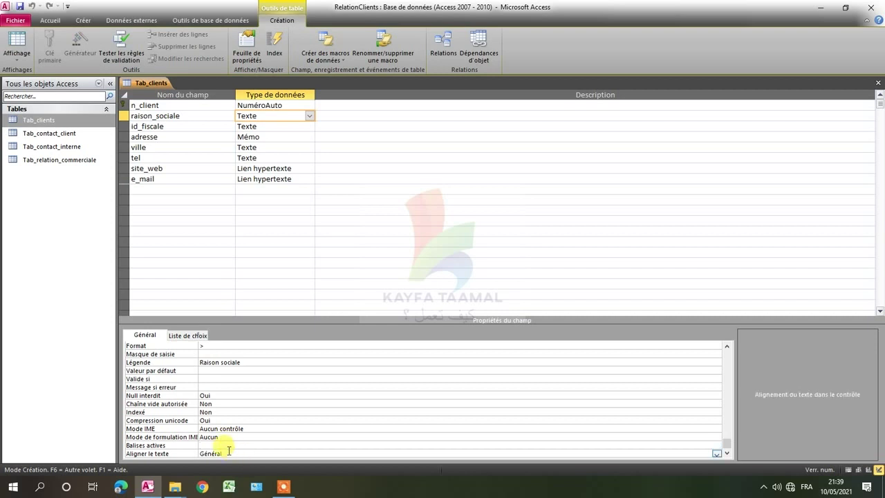
click(226, 445)
click(239, 437)
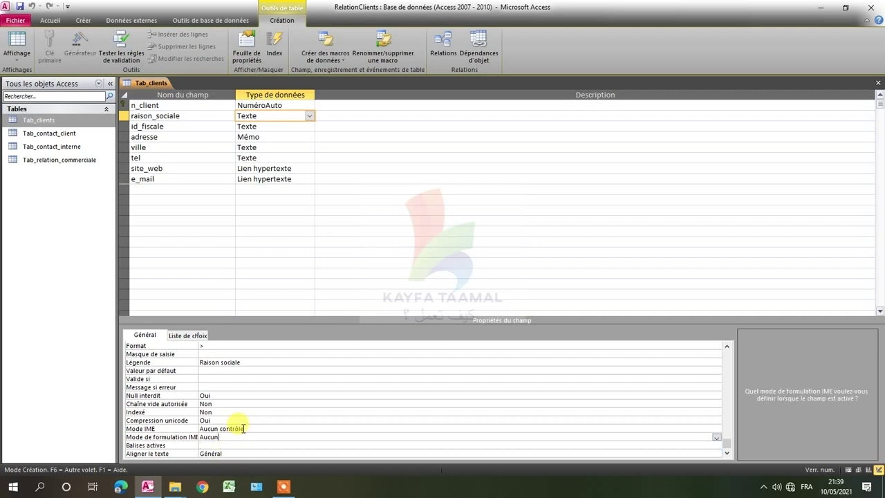
click(234, 429)
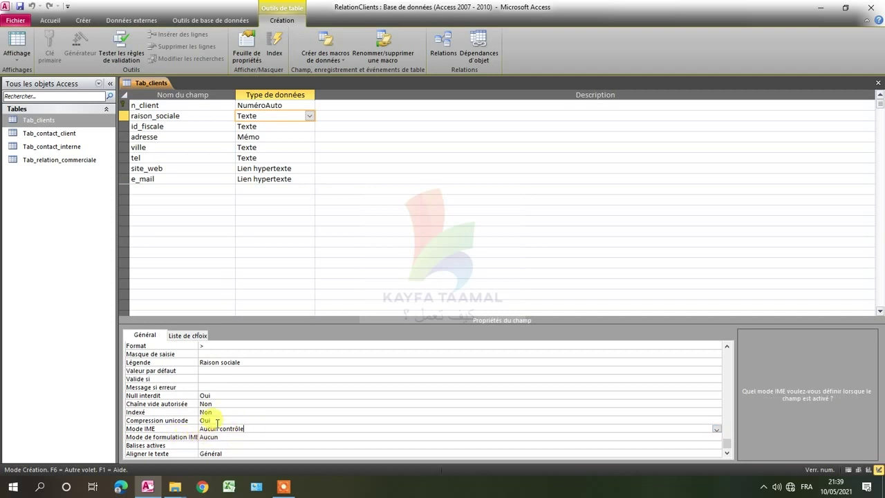
click(218, 421)
click(264, 429)
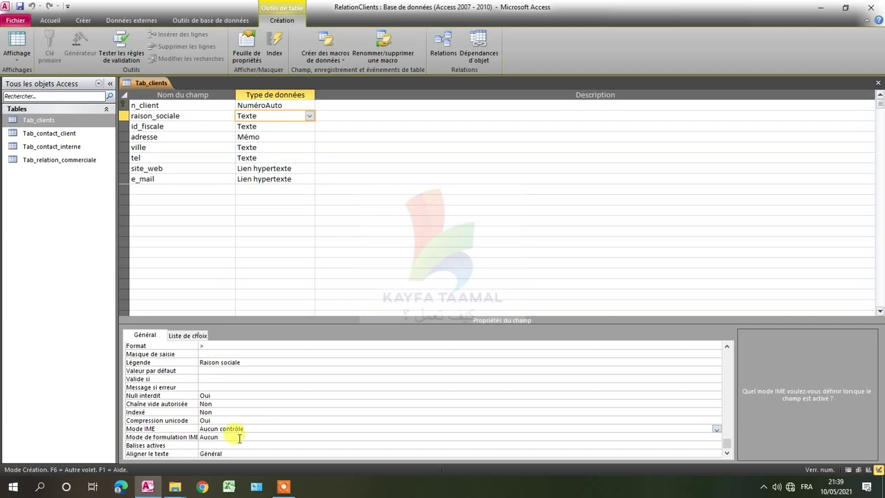
click(239, 437)
click(233, 445)
click(235, 453)
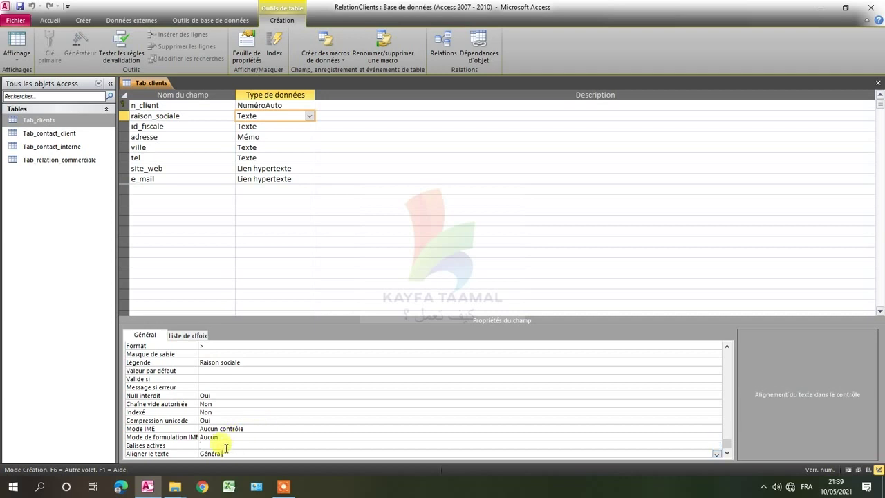
click(231, 444)
click(242, 437)
click(254, 429)
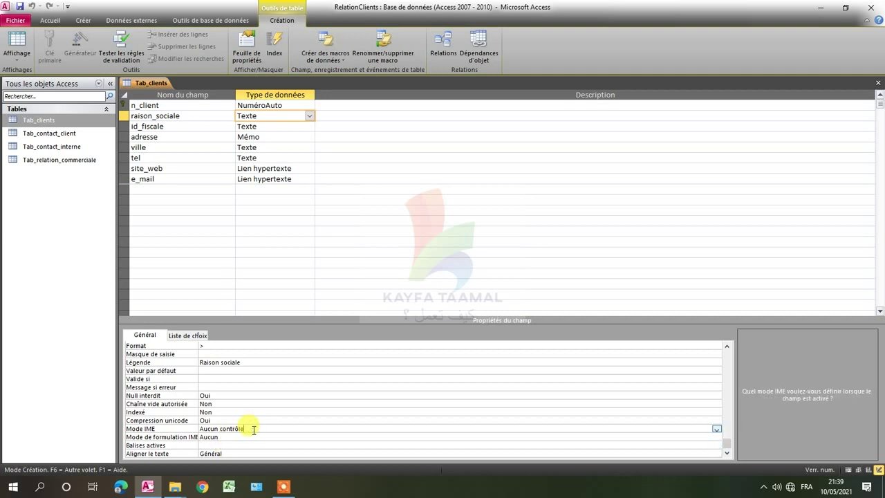